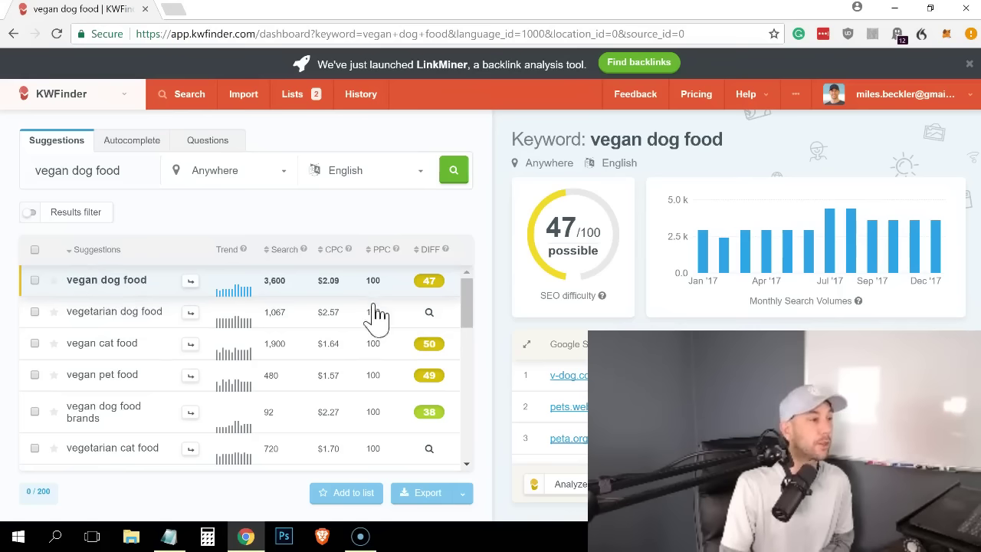
Review the suggestions for "vegan dog food" and compare their search volumes and difficulty scores.
scroll(473, 311, "down", 1)
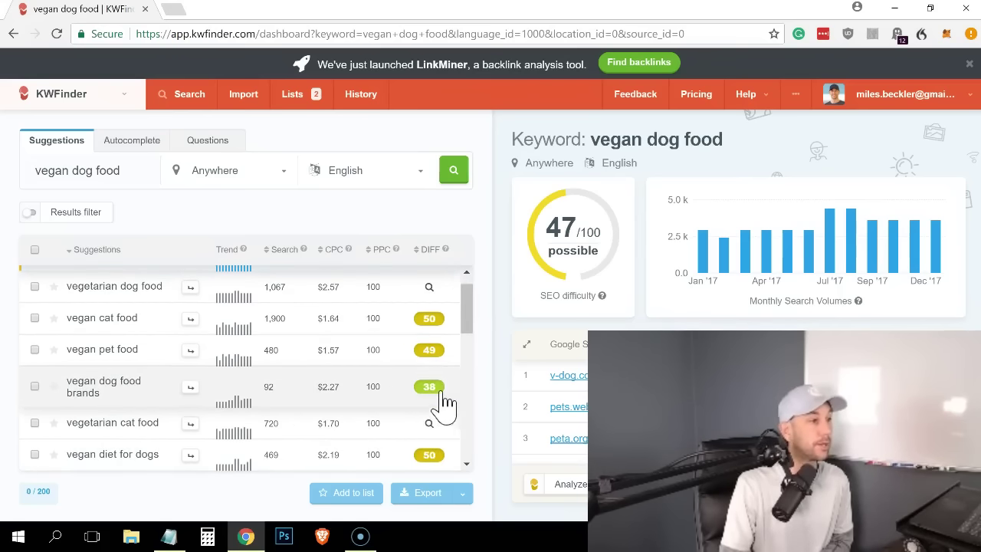
left_click_drag(470, 317, 490, 383)
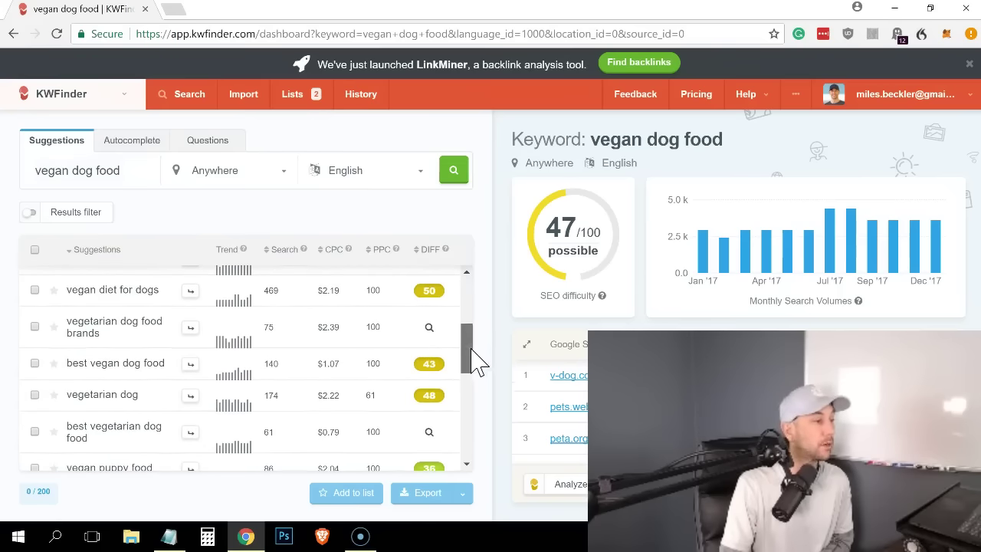
scroll(475, 373, "down", 1)
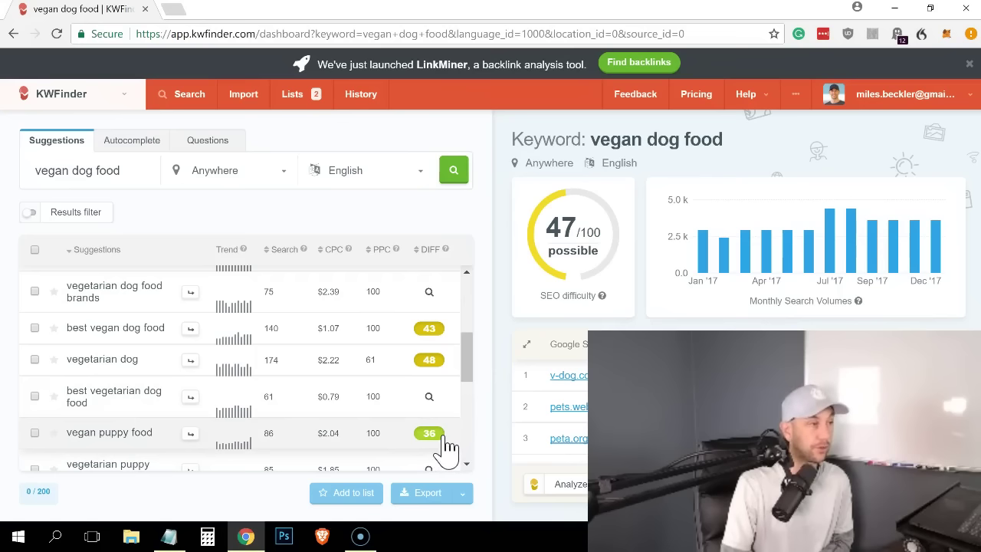
left_click_drag(468, 357, 479, 289)
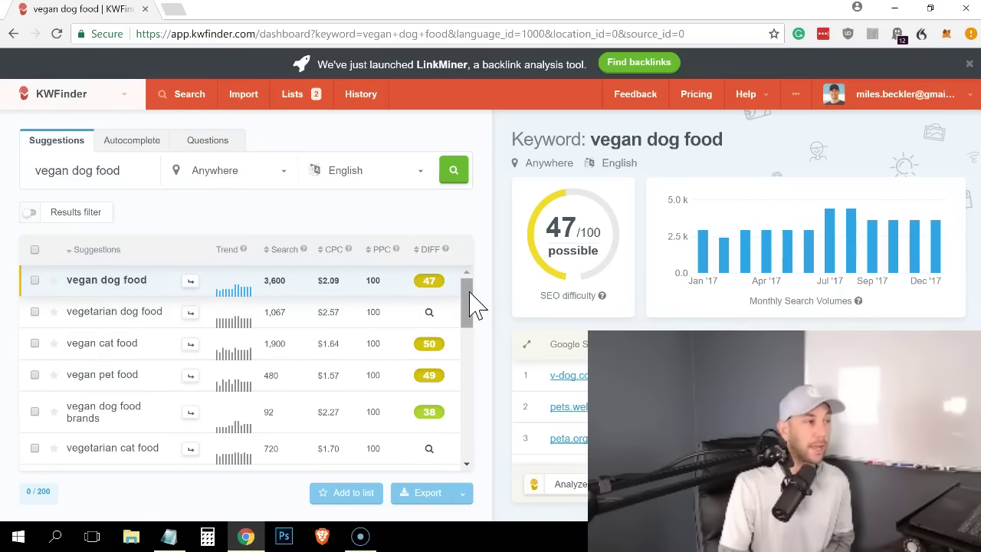
scroll(471, 305, "down", 1)
scroll(473, 306, "up", 1)
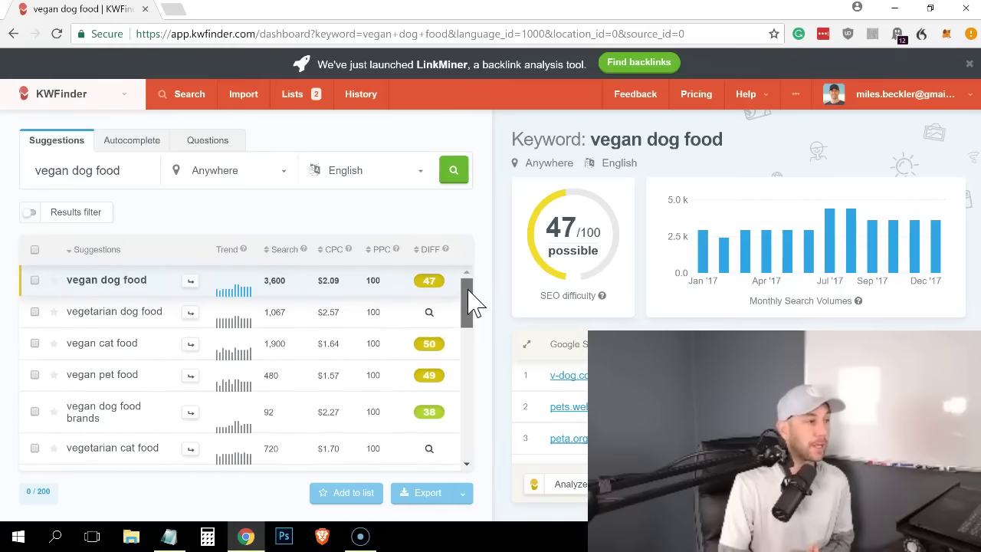
Switch to Notepad and write "Vegan Dog FOod" on the first line as the main keyword.
left_click(169, 537)
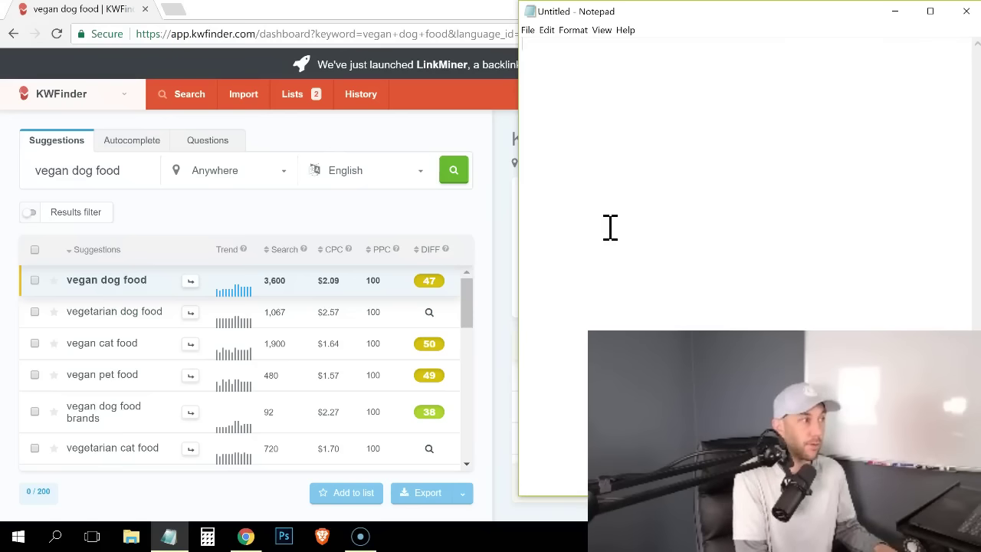
type("Vegan Dog")
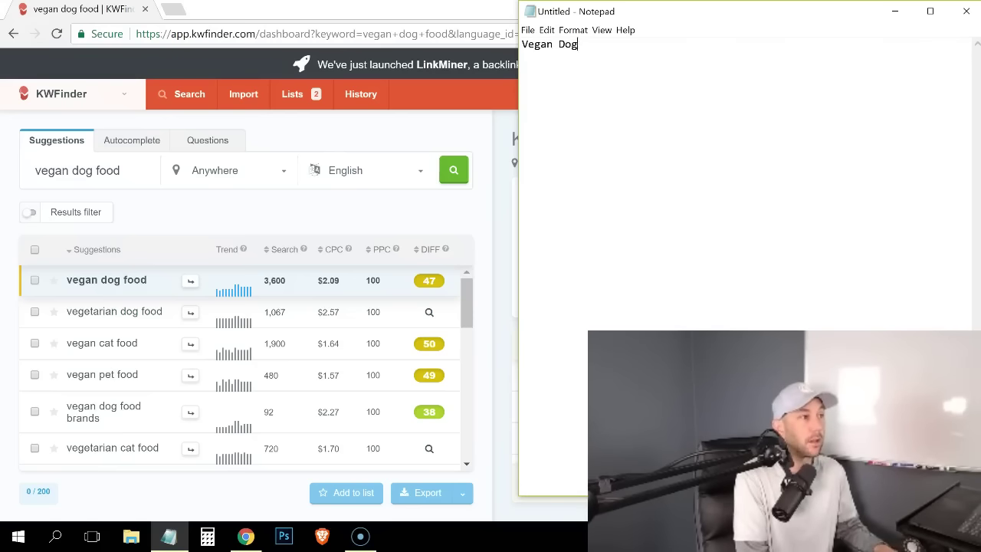
type(" FOod")
key("alt+Tab")
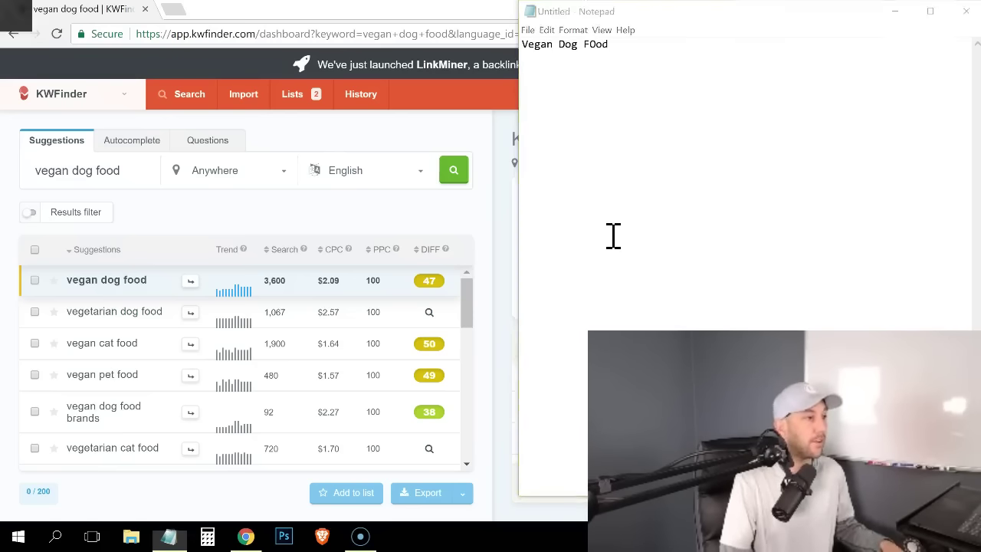
Add "Vegan dog food brand" as the first related keyword, leaving a blank line below the main keyword.
key("alt+Tab")
key("Return")
key("Return")
type("Vegan")
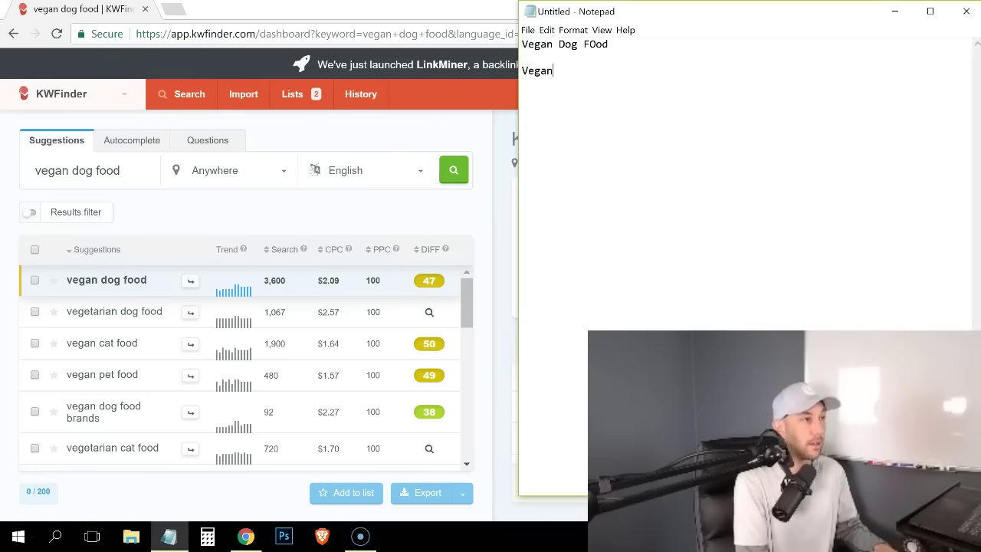
type(" dog food brand")
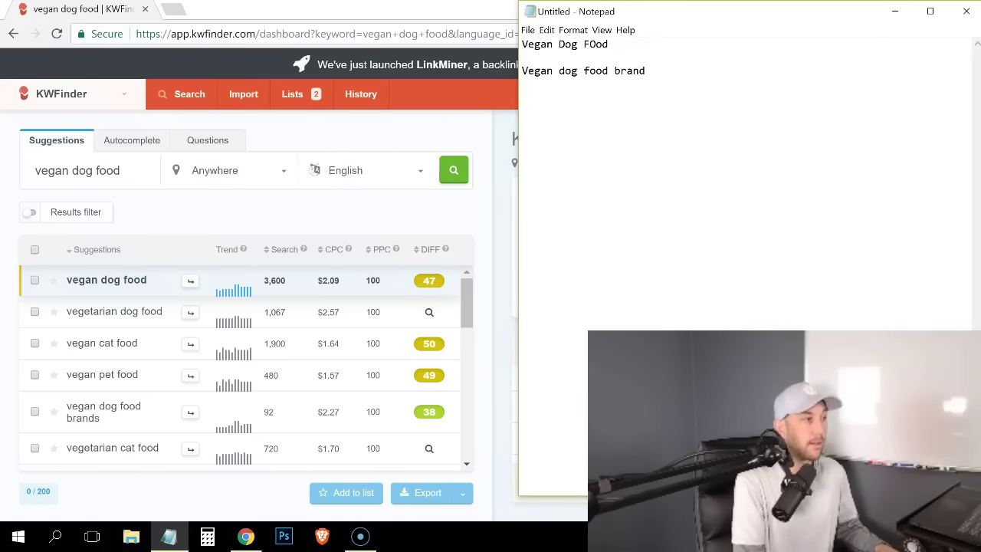
Look further down the KWFinder suggestions and add "vegan puppy food" on a new line of the Notepad list.
left_click_drag(473, 306, 473, 380)
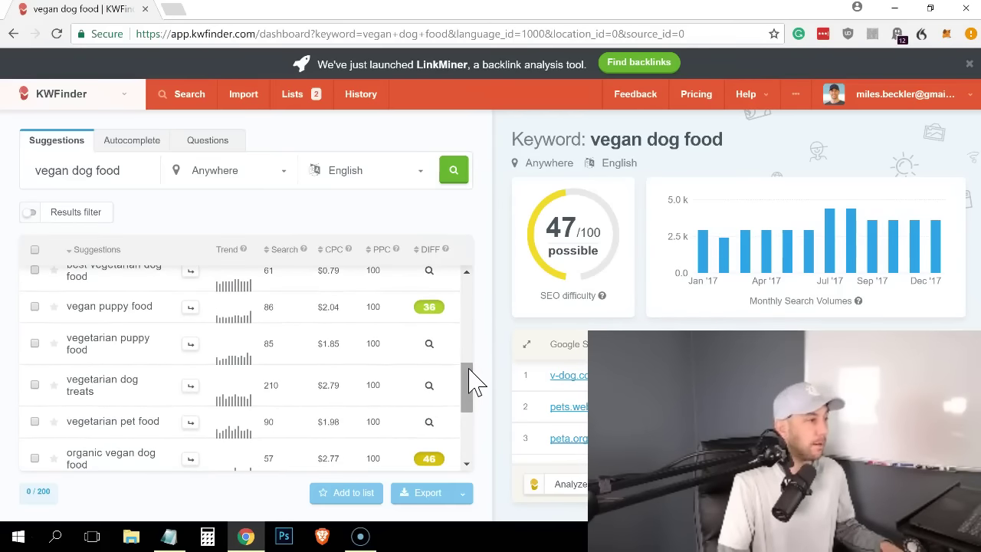
key("alt+Tab")
key("Return")
type("ve")
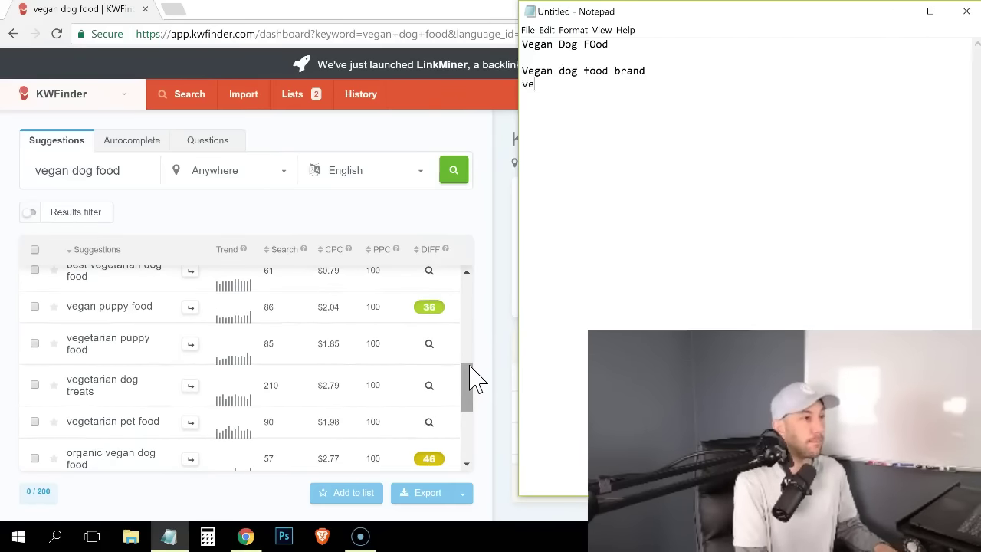
type("gan puppy food")
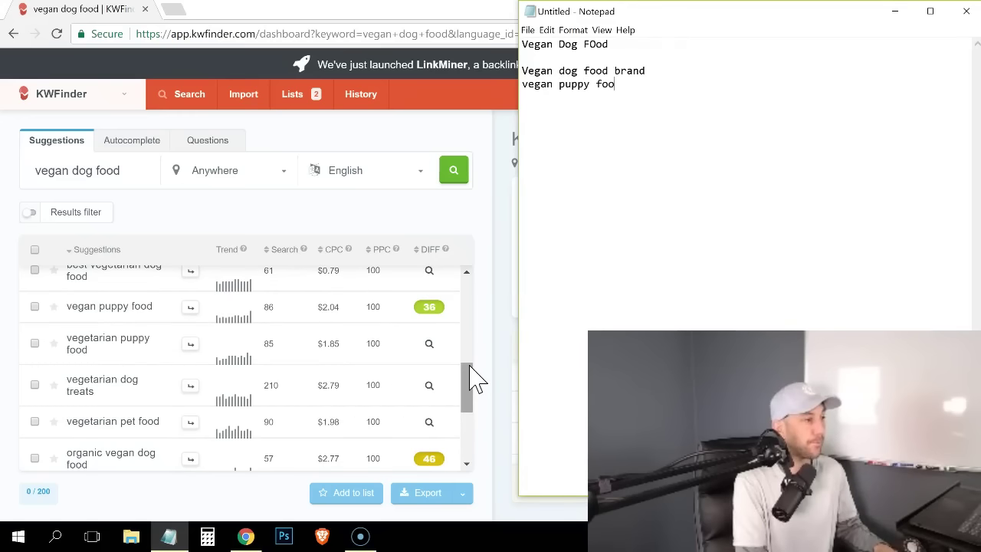
Return to KWFinder, check the SEO difficulty of "vegetarian dog treats" and look through the suggestions further down.
key("alt+Tab")
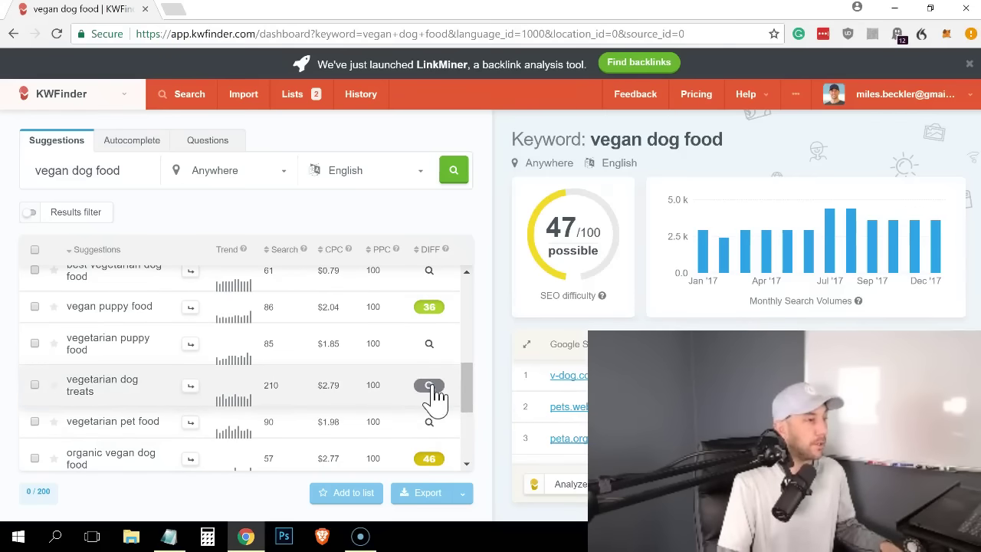
left_click(431, 389)
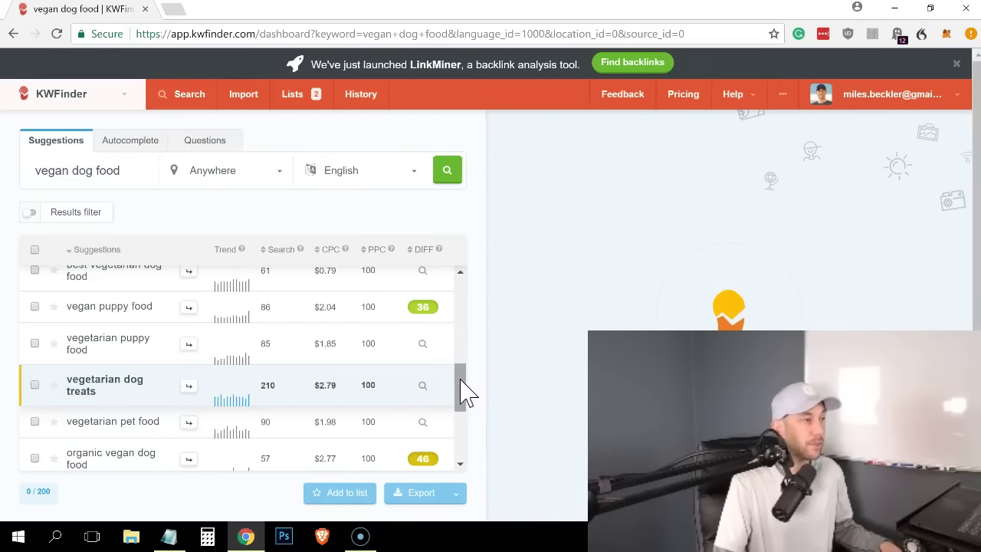
left_click_drag(467, 390, 462, 422)
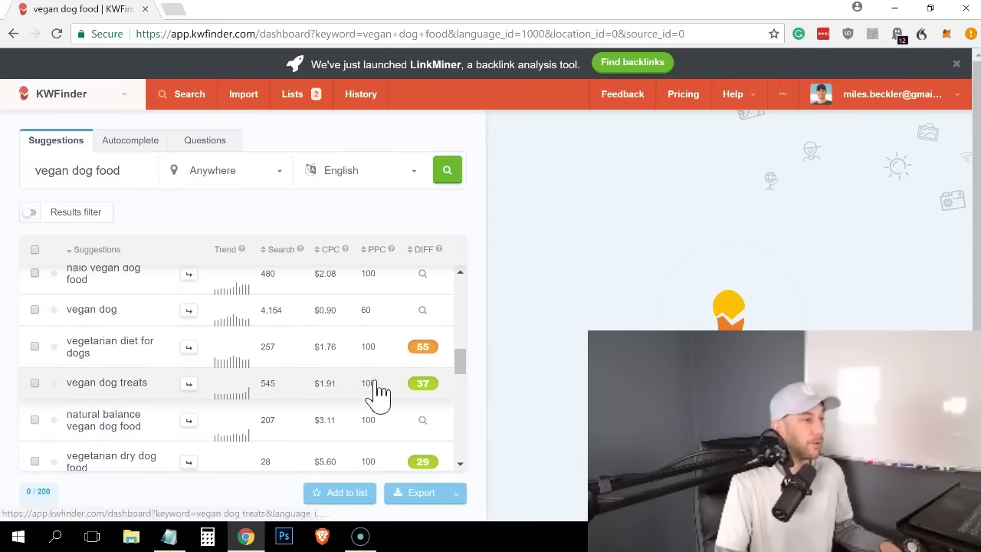
Add "Vegan dog treats" to the Notepad keyword list and correct the first line's capitalisation to "Vegan Dog Food".
key("alt+Tab")
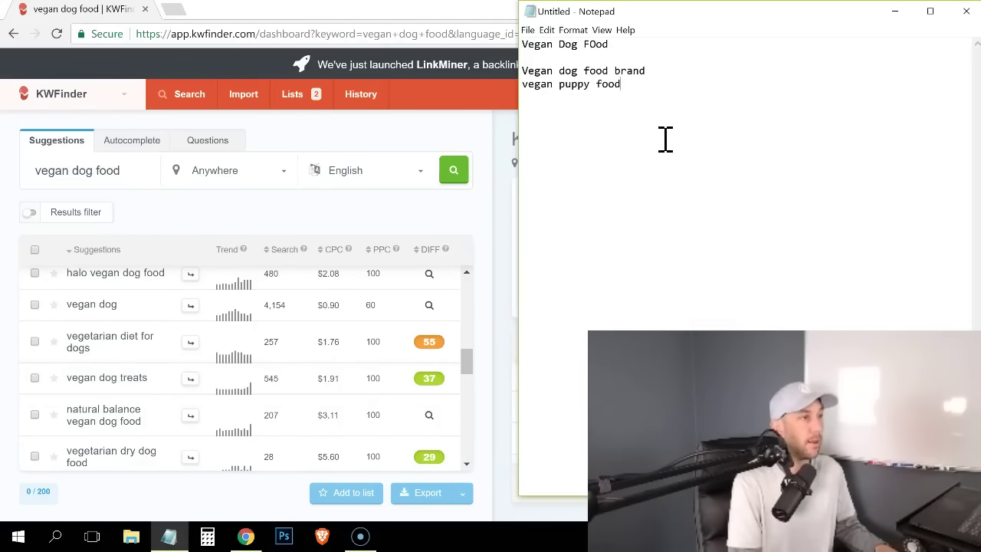
type("Vegan dog treats")
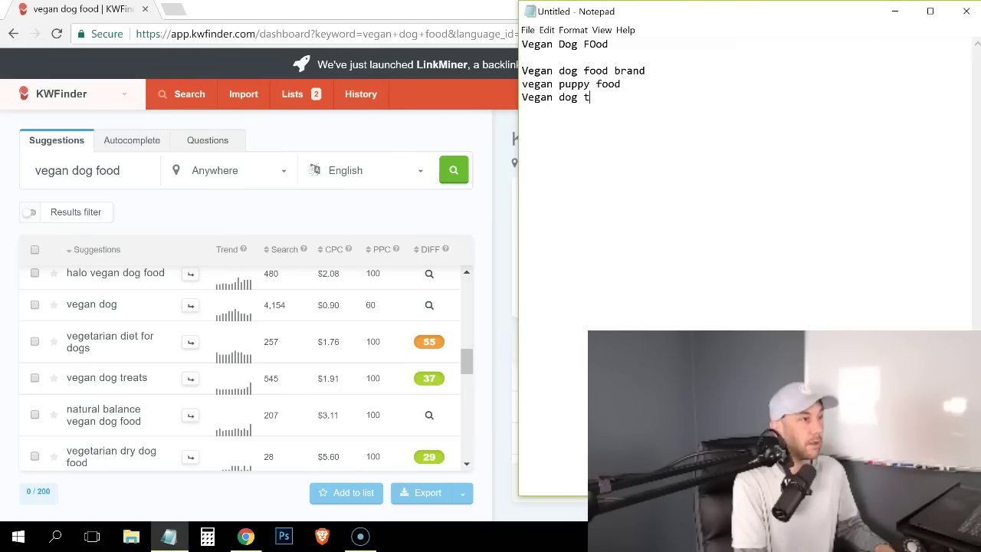
left_click(596, 51)
key("BackSpace")
type("o")
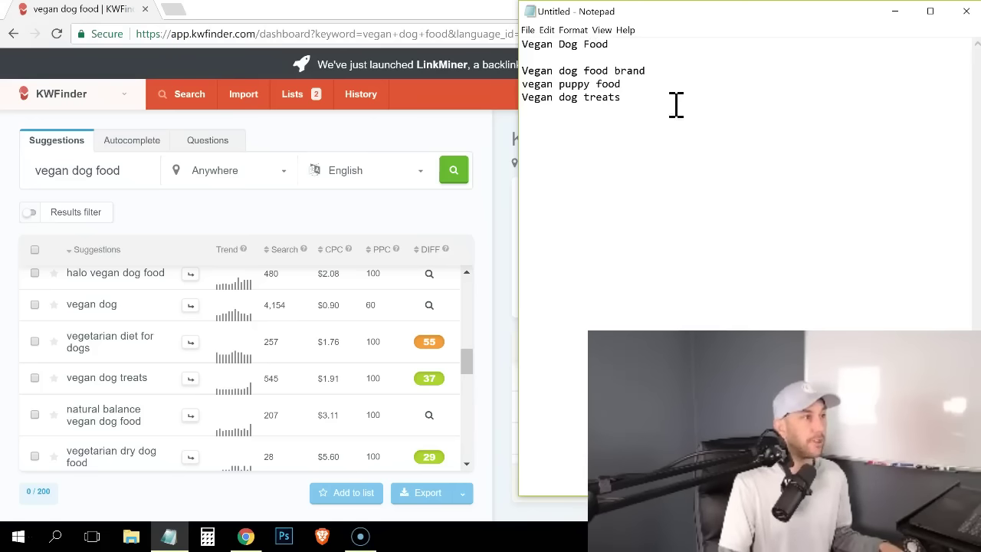
Switch to Chrome, open a new incognito window and go to google.com.
key("alt+Tab")
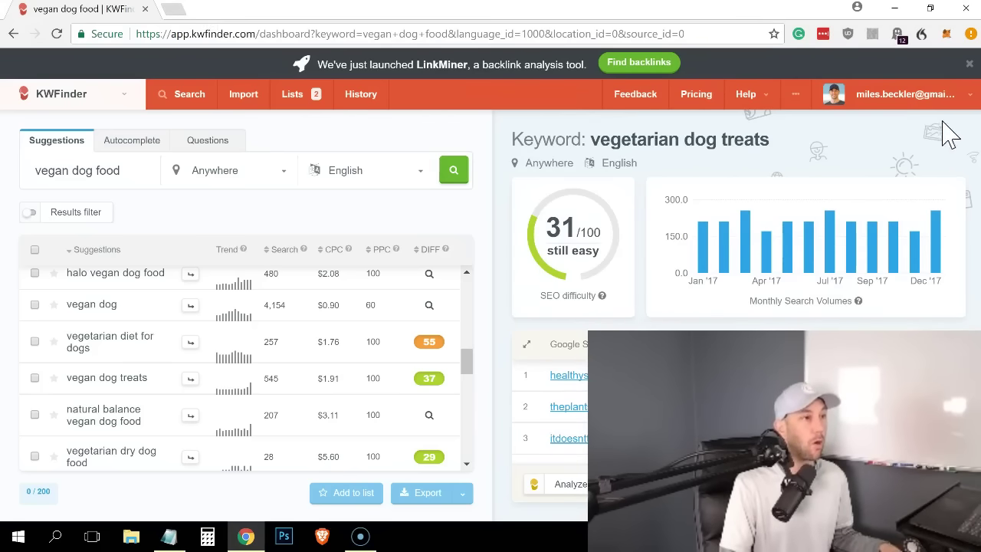
left_click(971, 33)
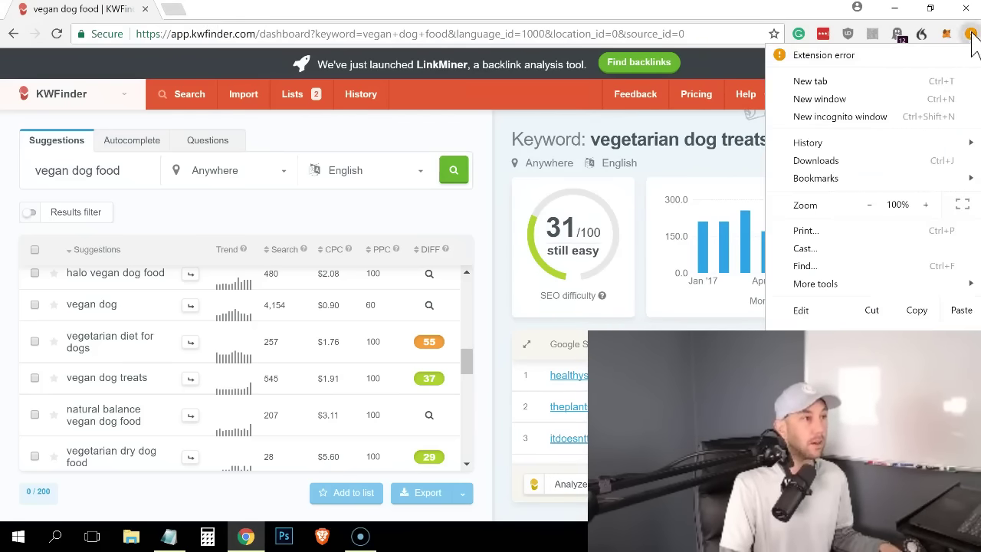
left_click(873, 117)
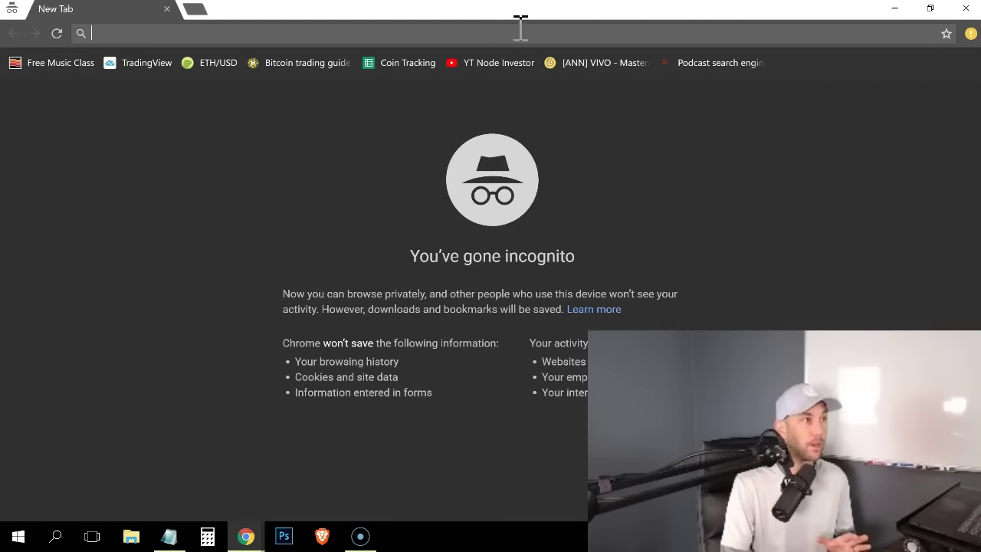
type("google.com")
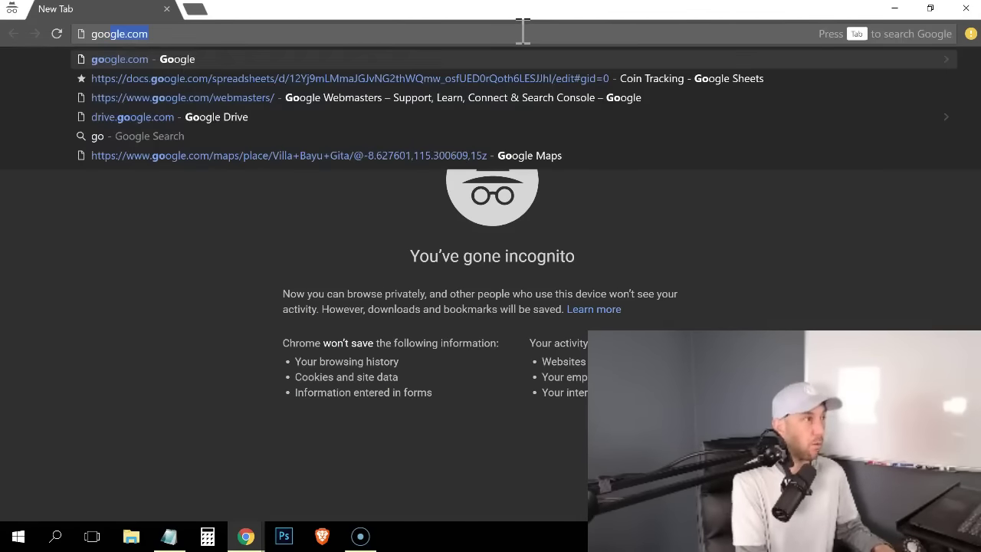
key("Return")
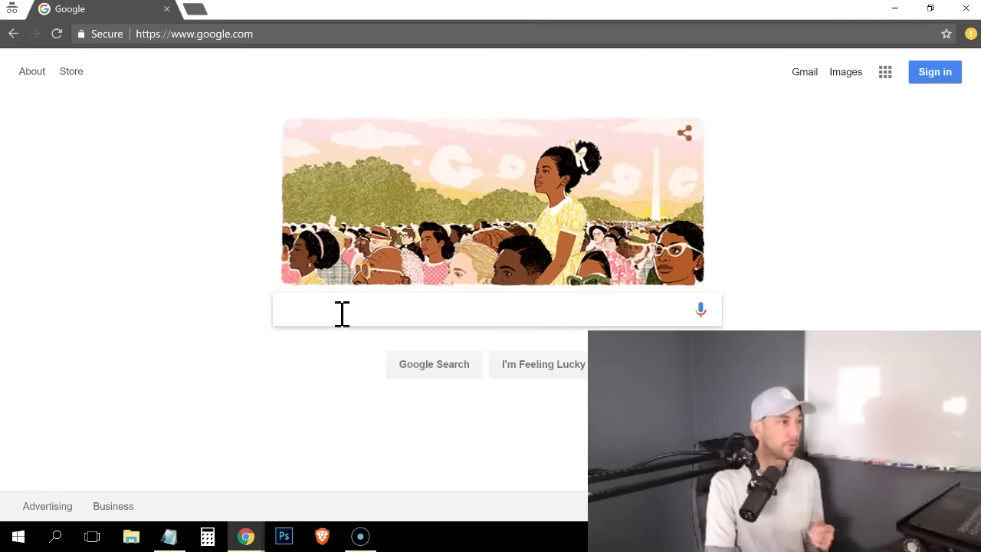
Check the main keyword in the Notepad list and search Google for "Vegan dog food" in the incognito window.
key("alt+Tab")
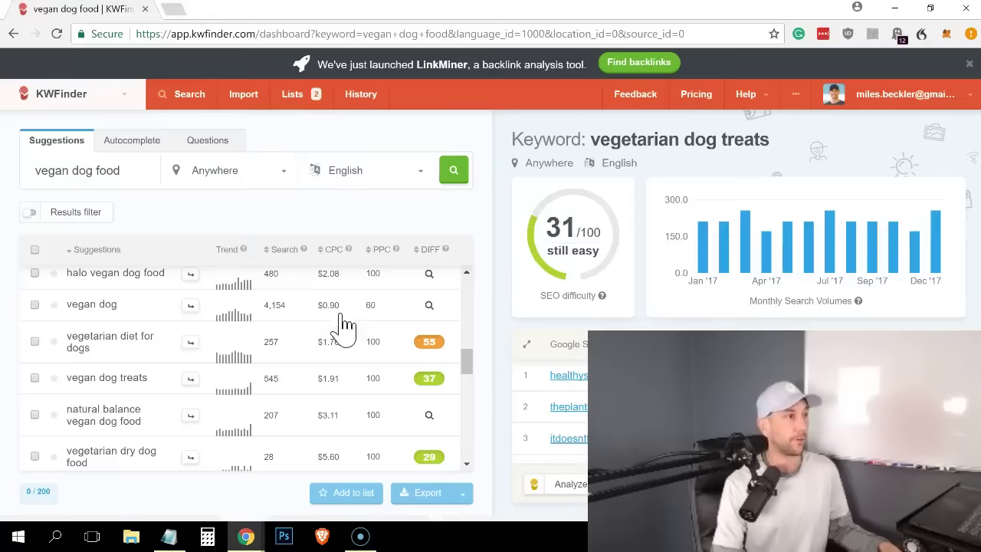
key("alt+Tab")
key("alt+Tab")
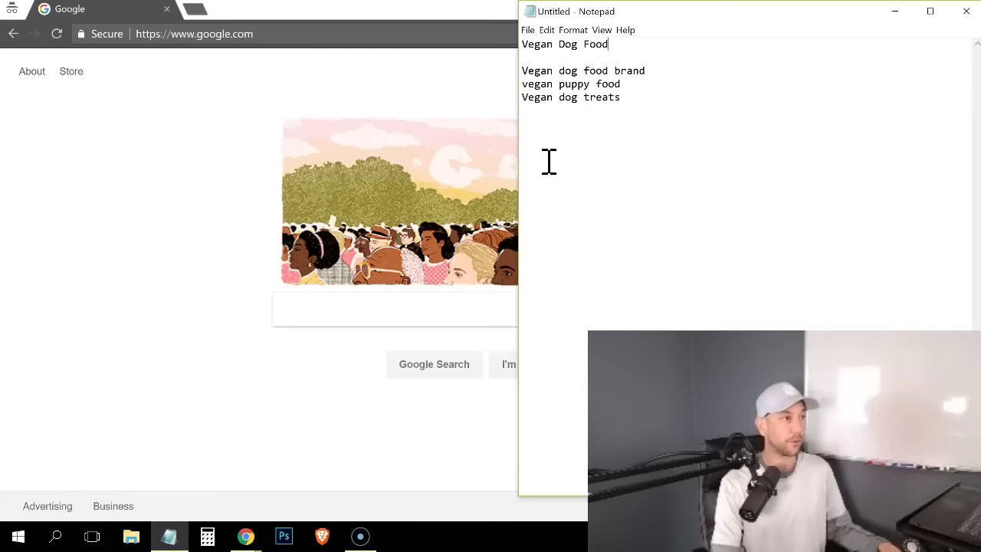
key("alt+Tab")
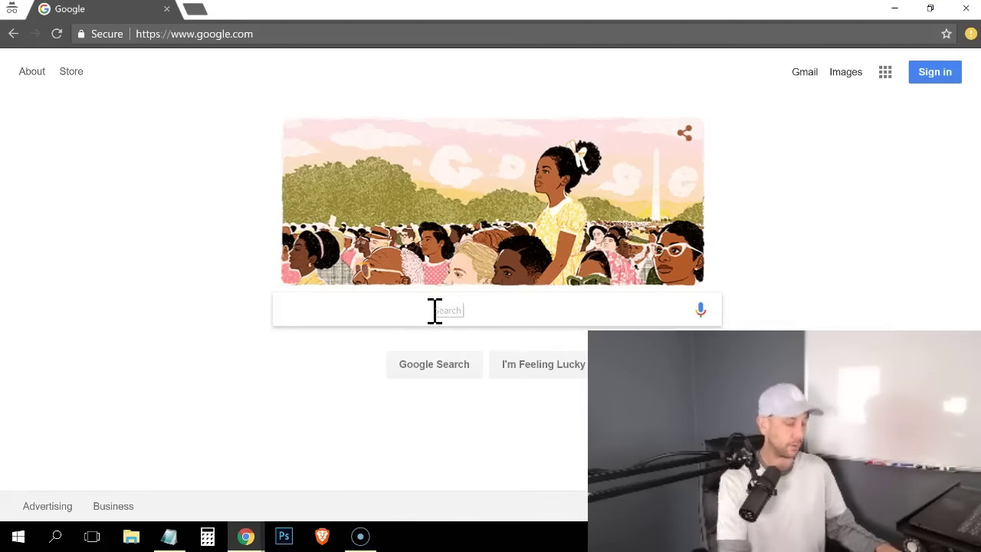
type("Vegan dog food")
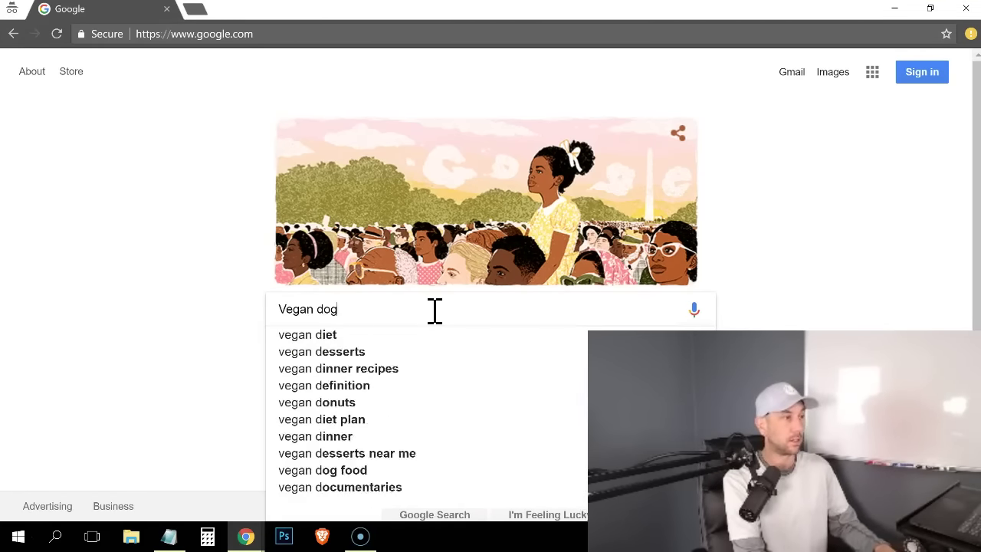
key("Return")
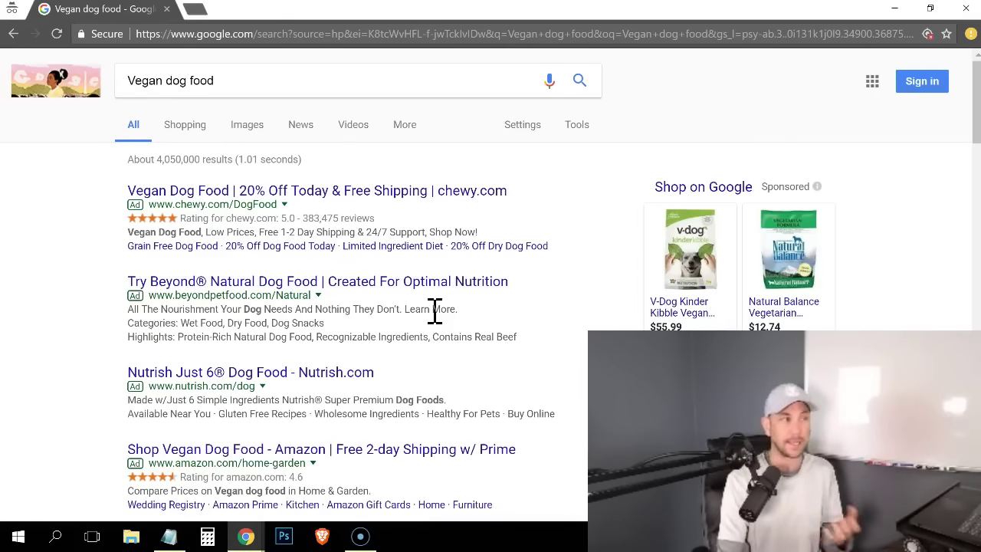
Examine the search predictions and organic results for related terms, highlighting "pet food" in the Dog Food Advisor snippet.
left_click(246, 77)
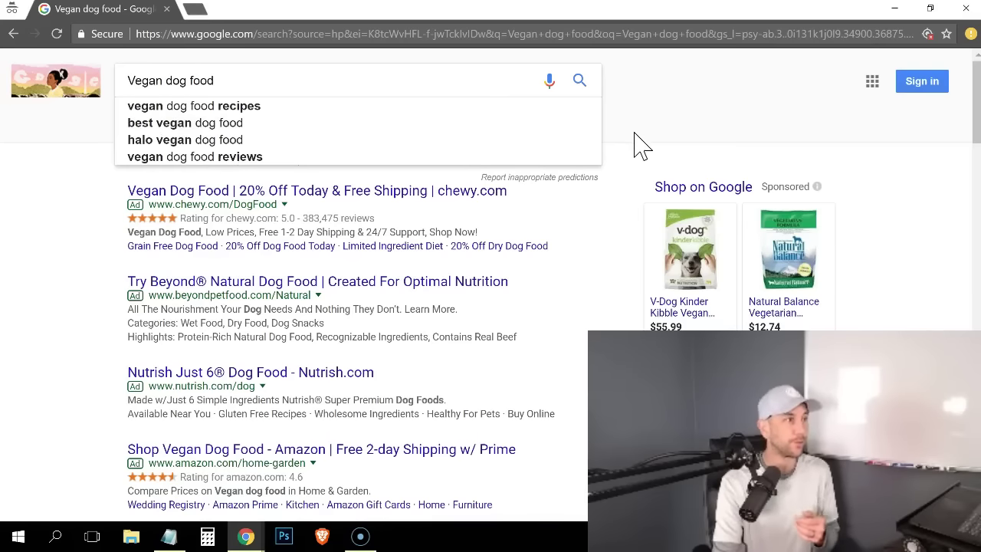
left_click(617, 224)
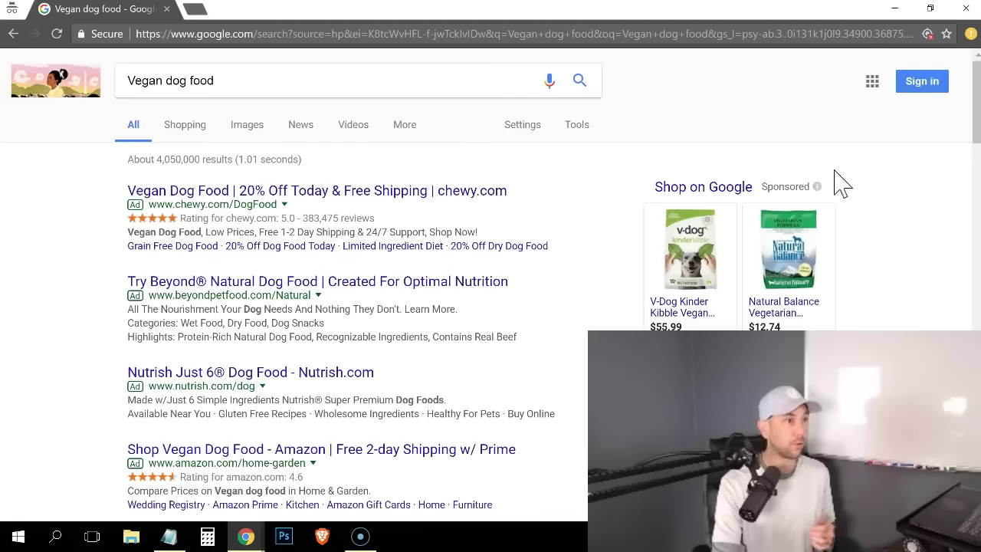
left_click_drag(977, 115, 976, 172)
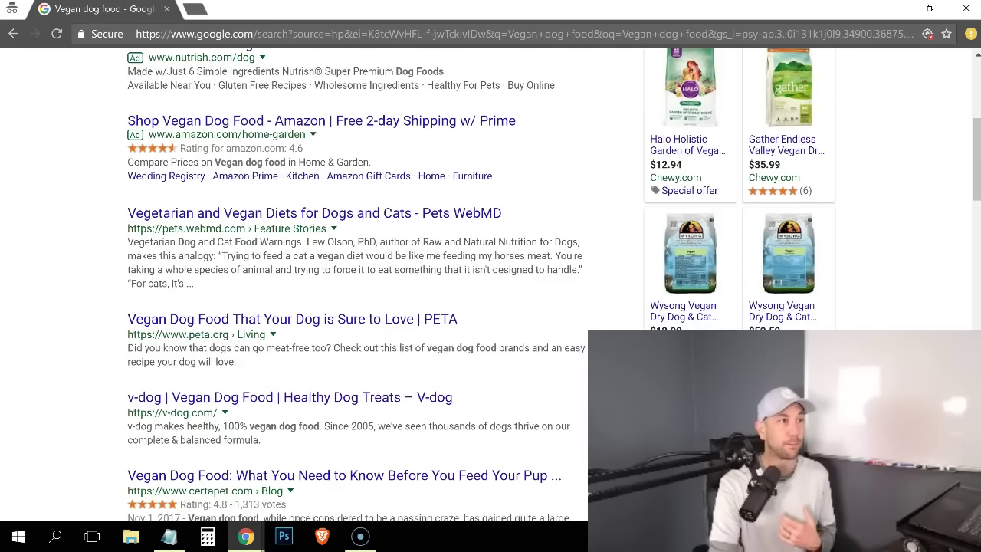
left_click_drag(977, 141, 977, 247)
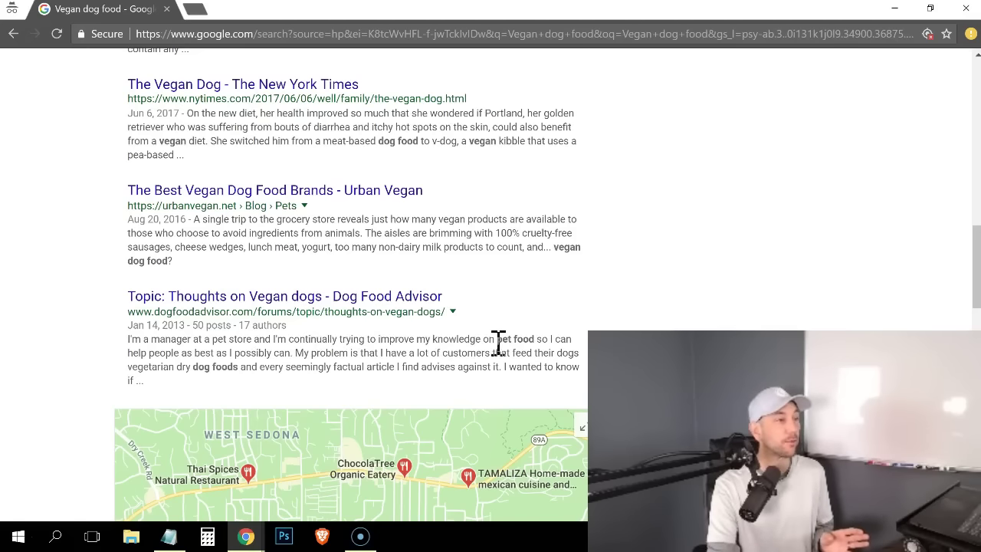
left_click_drag(496, 339, 535, 339)
left_click(539, 342)
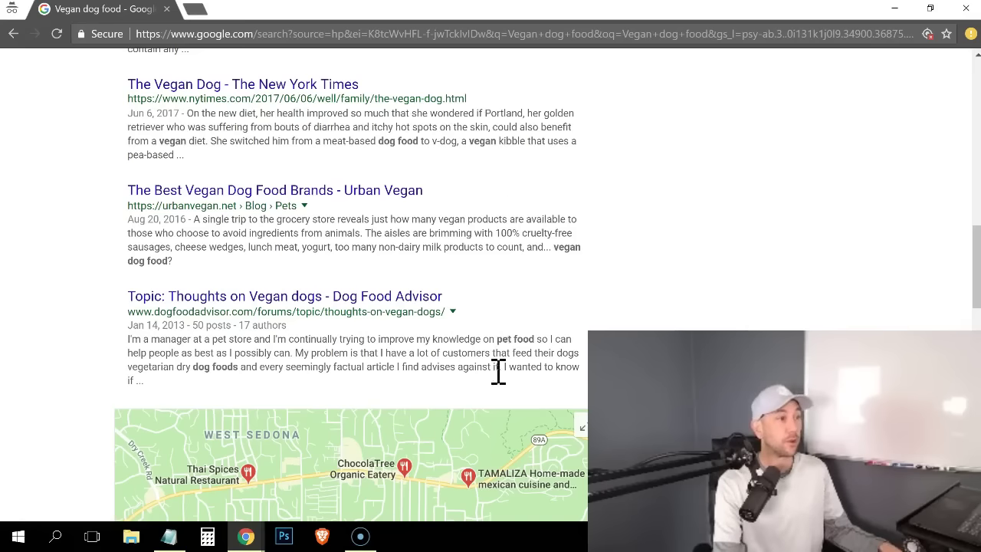
left_click_drag(498, 342, 535, 341)
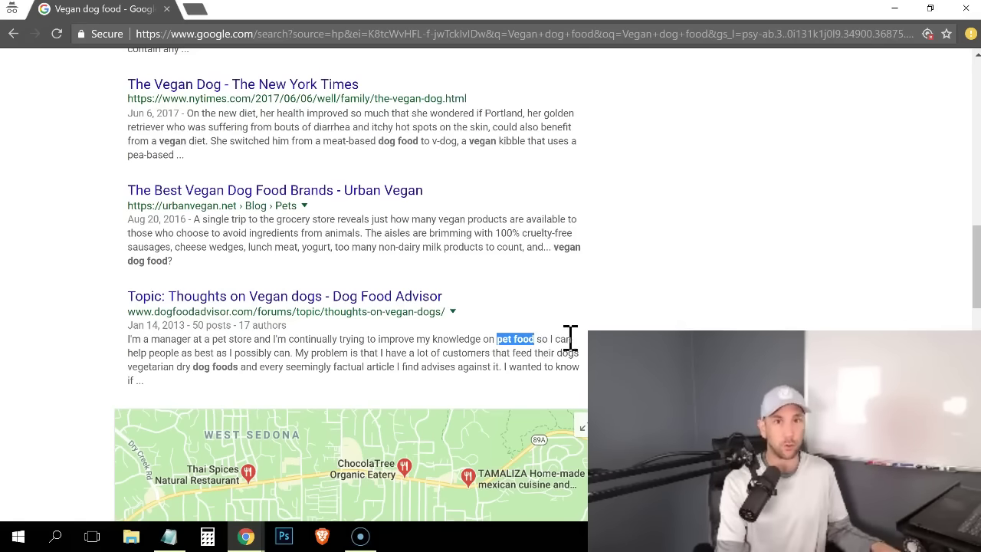
Switch to the Notepad keyword list and add a "----" separator with "pet food" beneath it.
key("alt+Tab")
key("Return")
key("Return")
key("Return")
type("---- ")
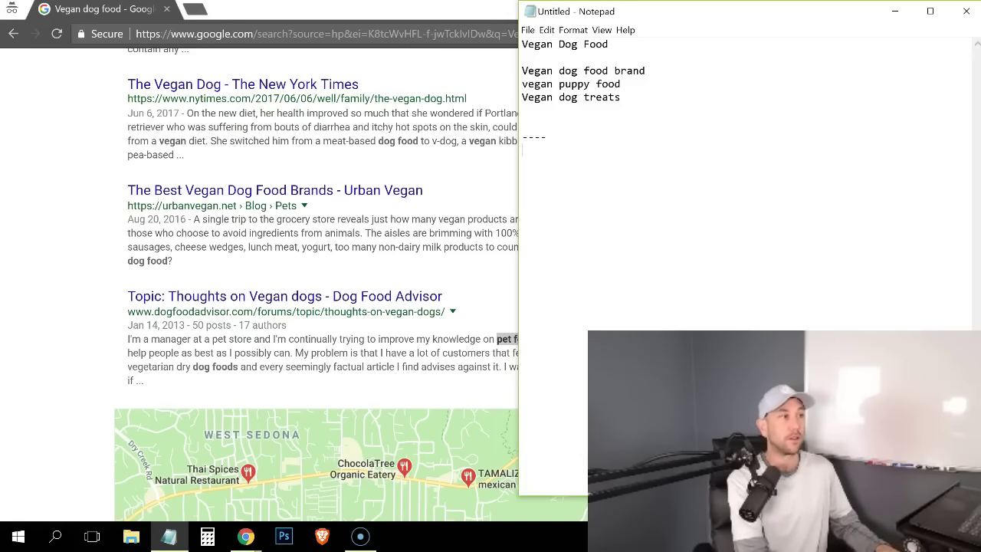
type("pet food")
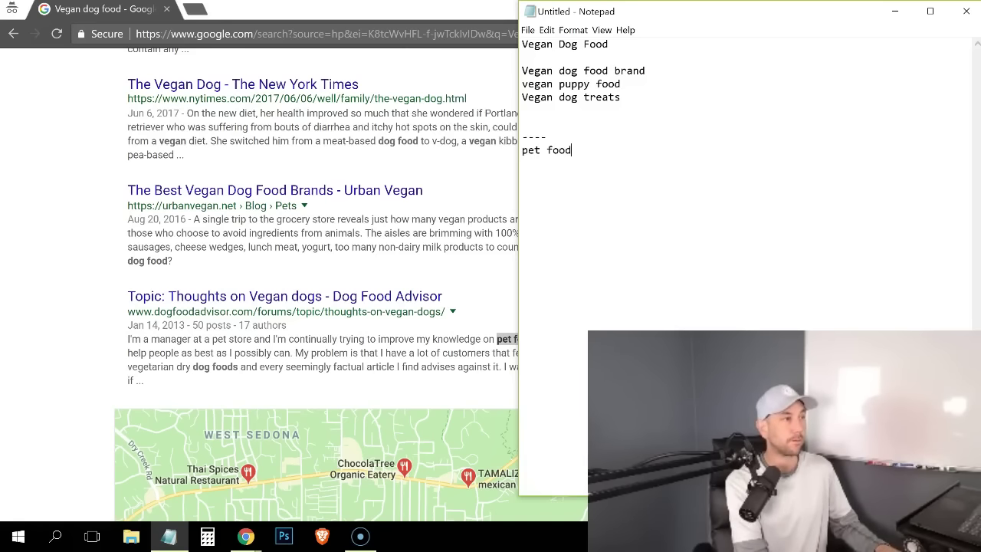
Find "Vegetarian Dog Food" in the Petco ad on the Google results page and add "vegetarian dog food" to the Notepad list.
key("alt+Tab")
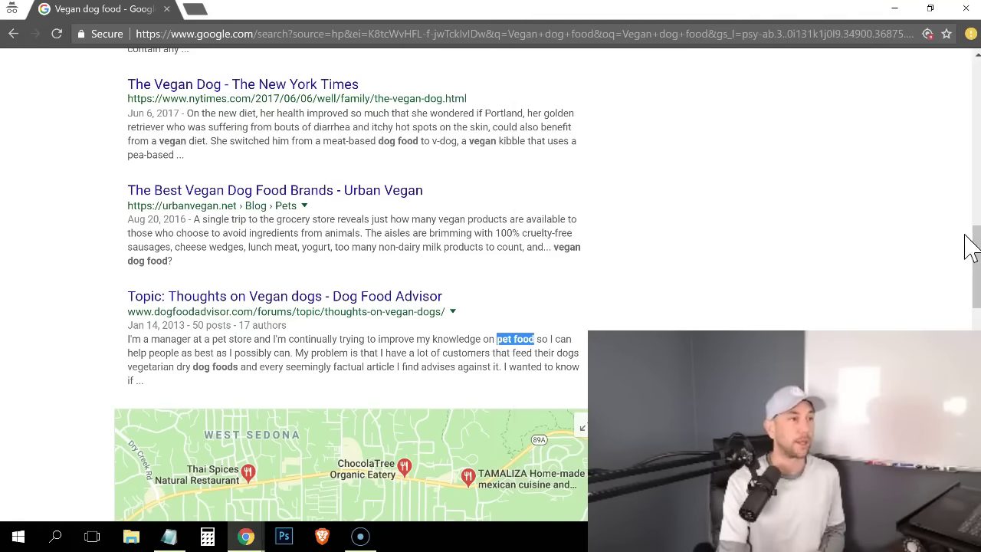
left_click_drag(977, 239, 977, 386)
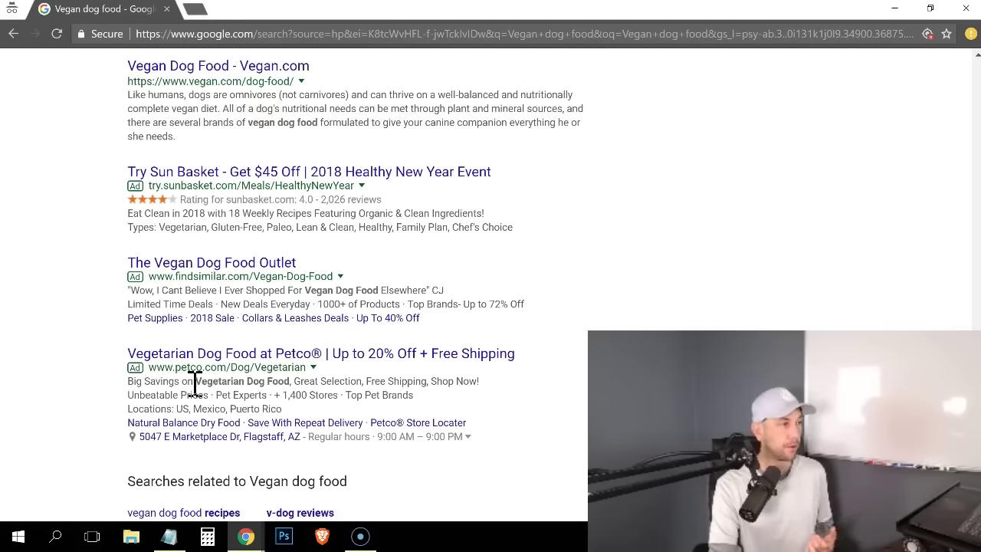
left_click_drag(198, 381, 290, 381)
key("alt+Tab")
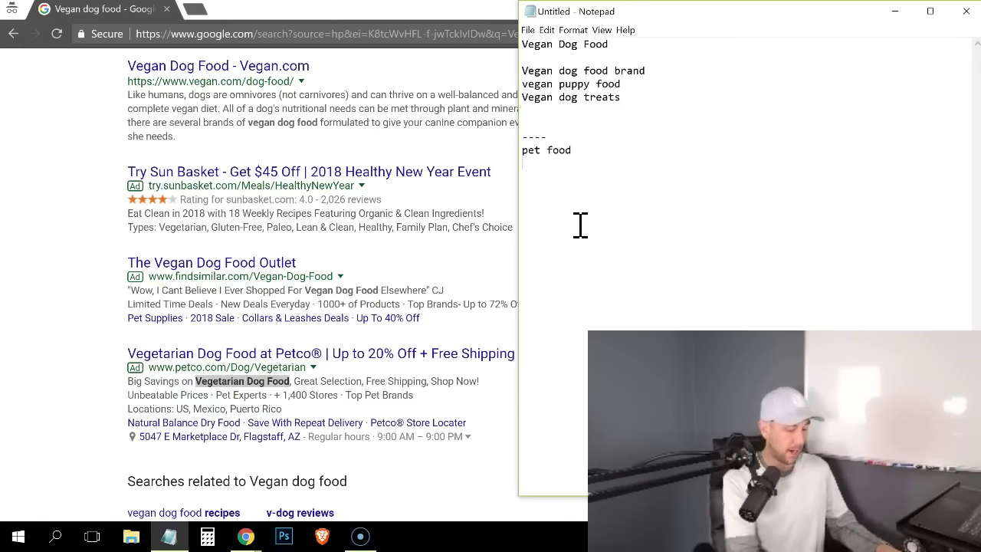
key("Return")
type("vegetarian")
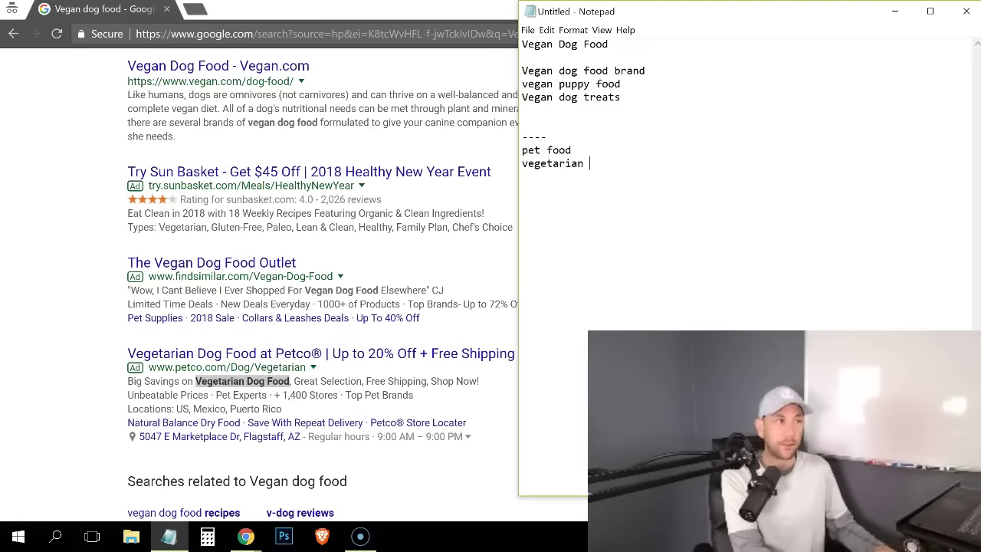
type("dog food")
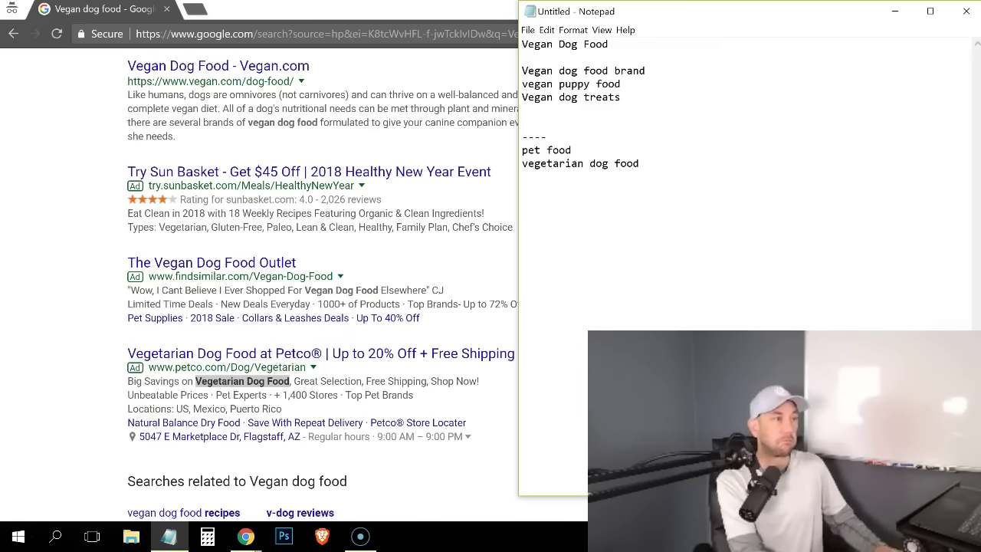
Copy all the "Searches related to Vegan dog food" suggestions from Google and paste them into Notepad below a "---" separator.
key("alt+Tab")
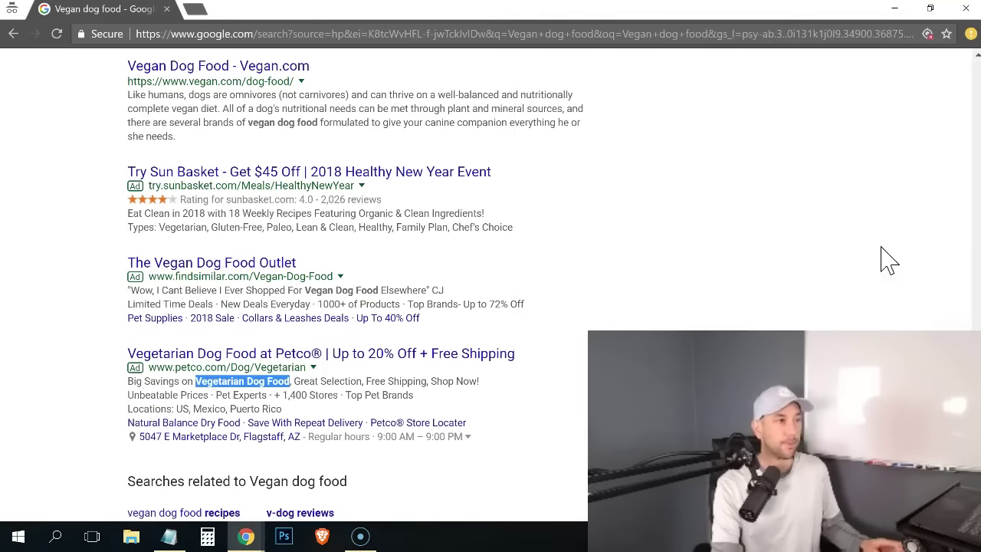
scroll(355, 284, "down", 1)
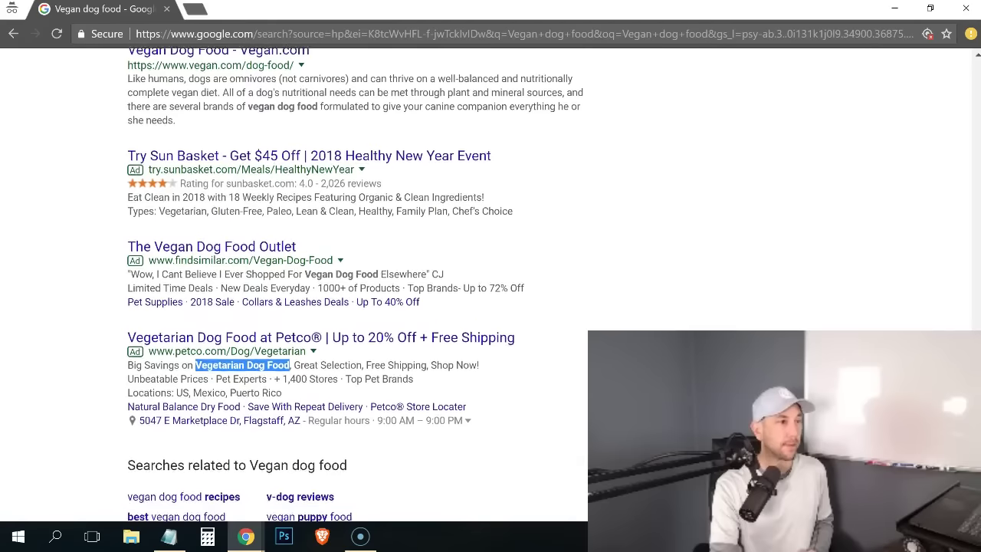
left_click(576, 355)
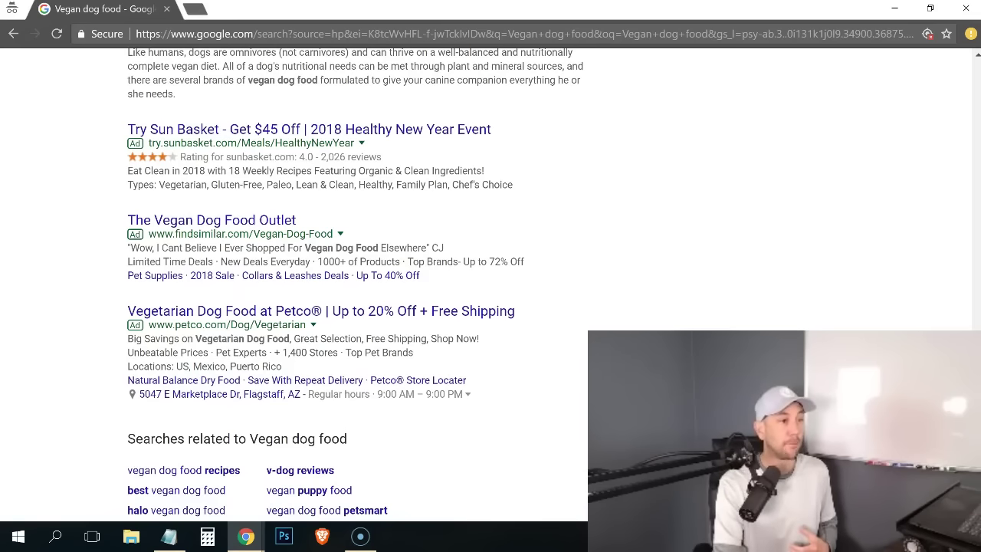
scroll(356, 284, "down", 1)
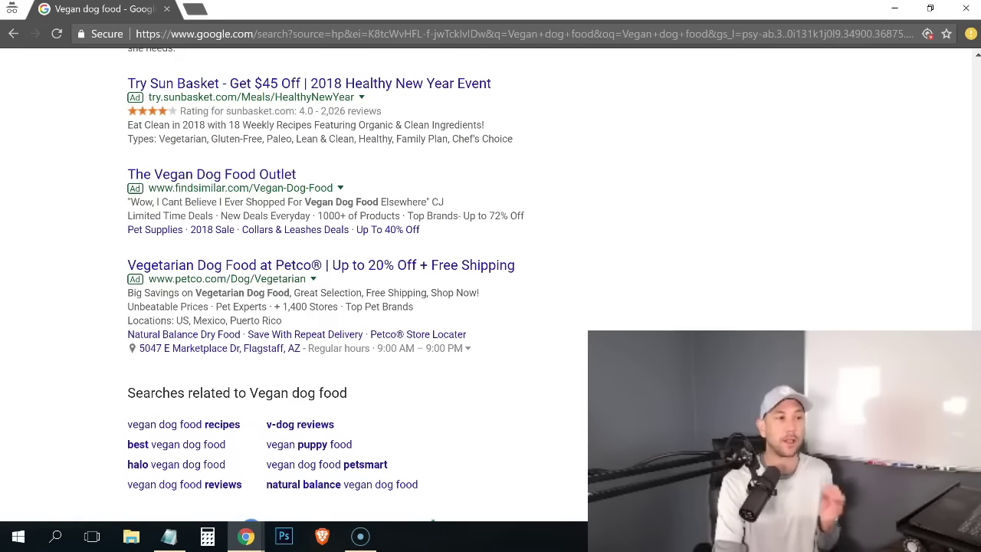
scroll(325, 283, "down", 1)
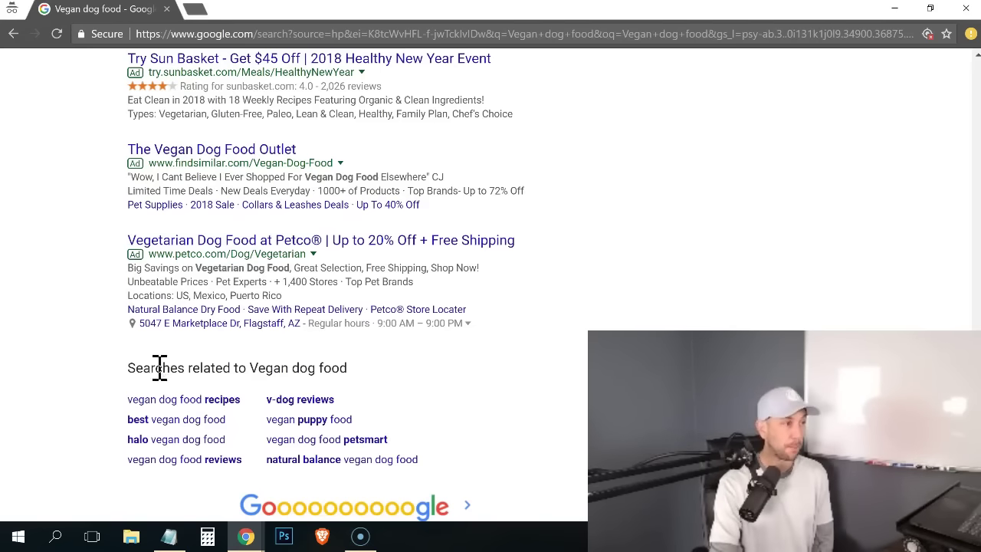
left_click_drag(127, 371, 341, 366)
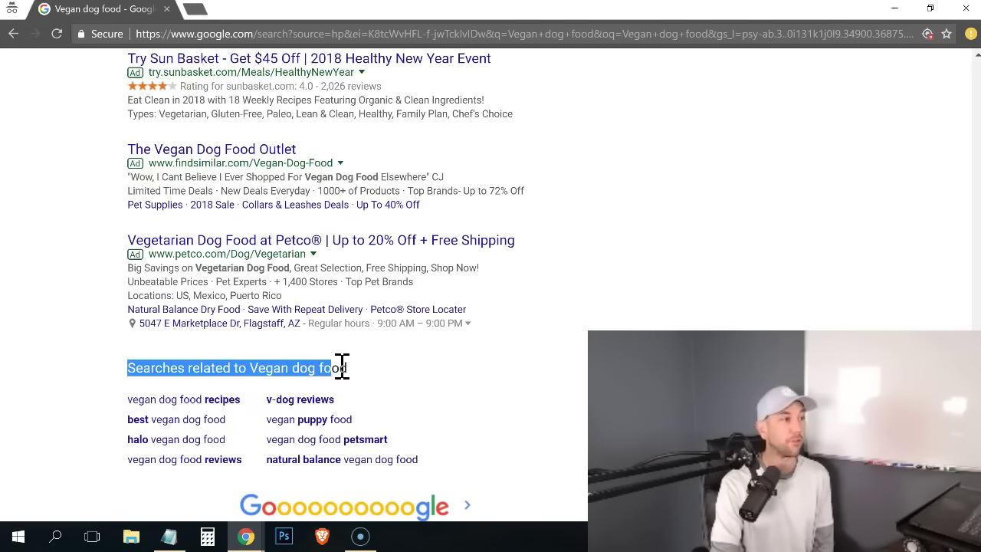
left_click(372, 366)
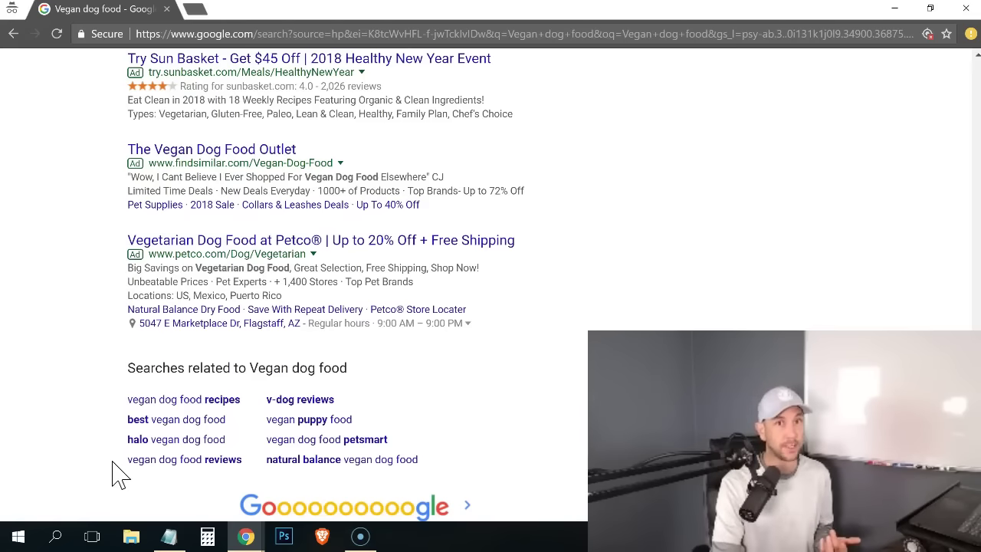
left_click_drag(419, 460, 108, 399)
key("ctrl+c")
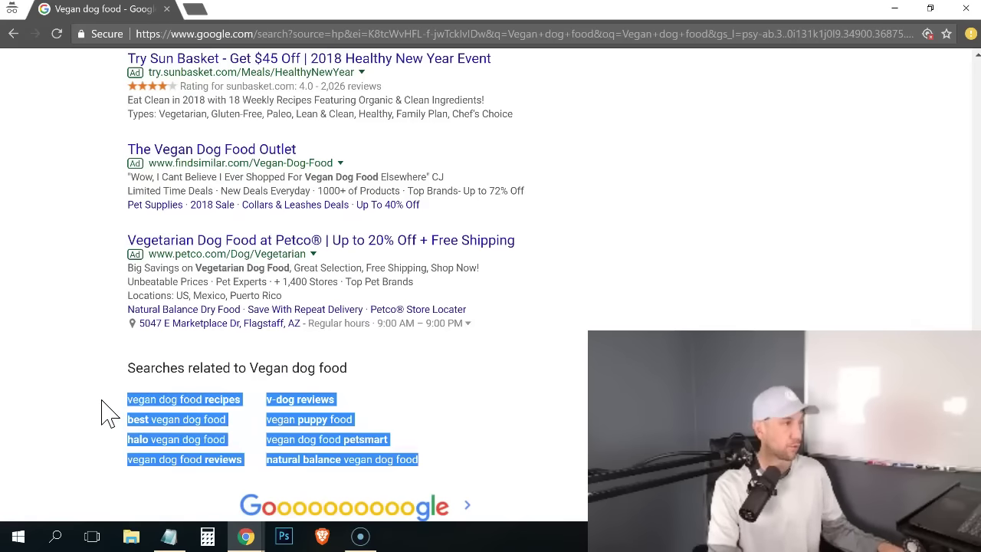
key("alt+Tab")
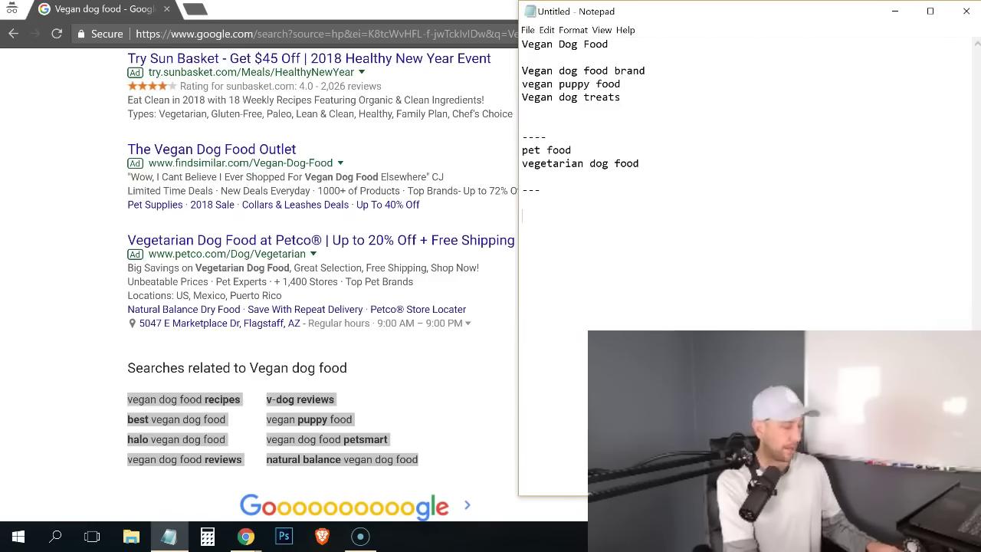
key("ctrl+v")
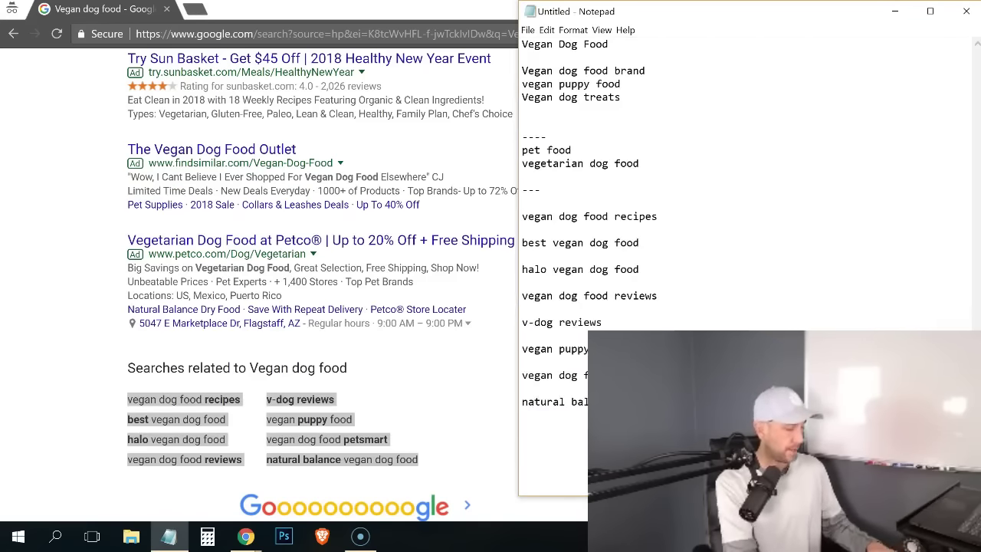
Remove the blank lines between the pasted related searches, from "vegan dog food recipes" through "natural balance vegan dog food".
left_click(687, 230)
key("BackSpace")
left_click(608, 242)
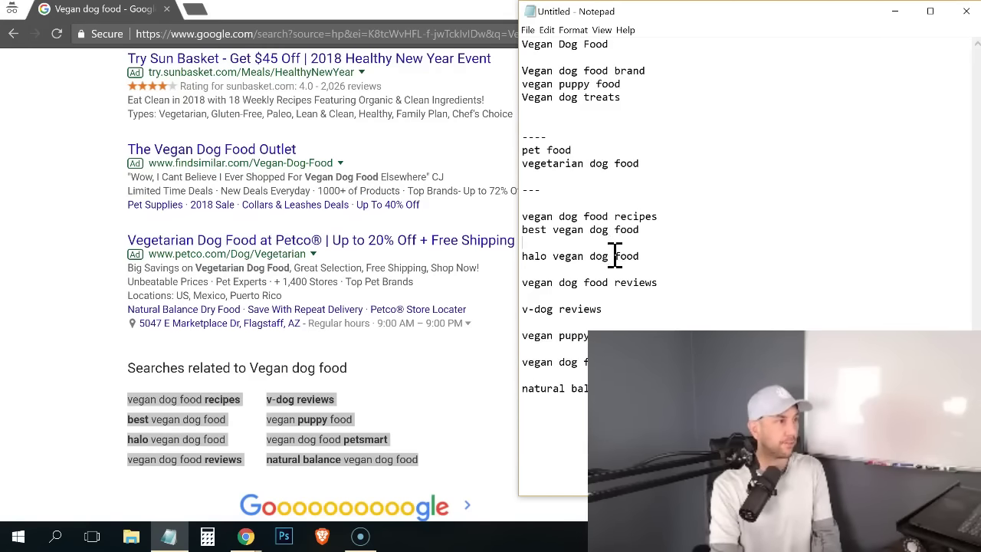
key("BackSpace")
left_click(591, 259)
key("BackSpace")
left_click(590, 270)
key("BackSpace")
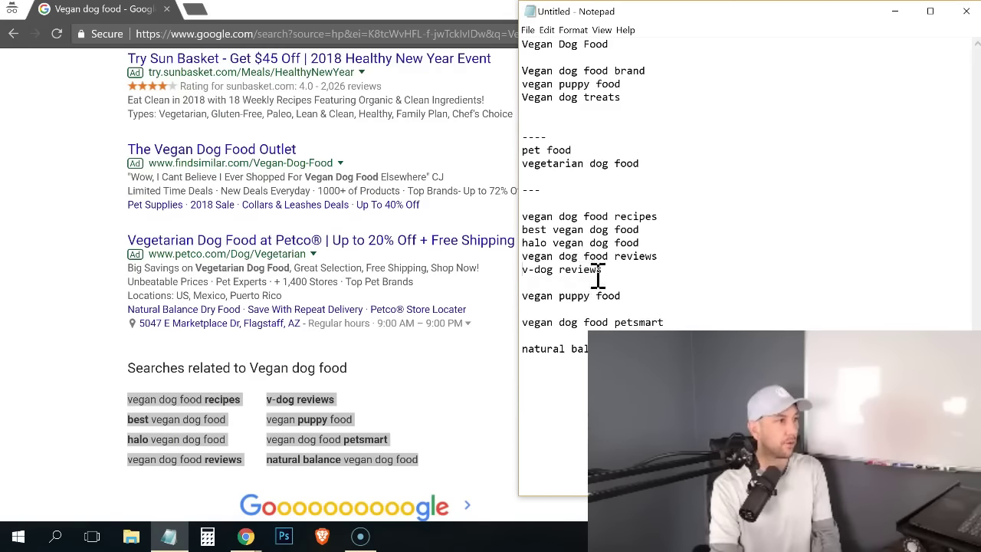
left_click(560, 280)
key("BackSpace")
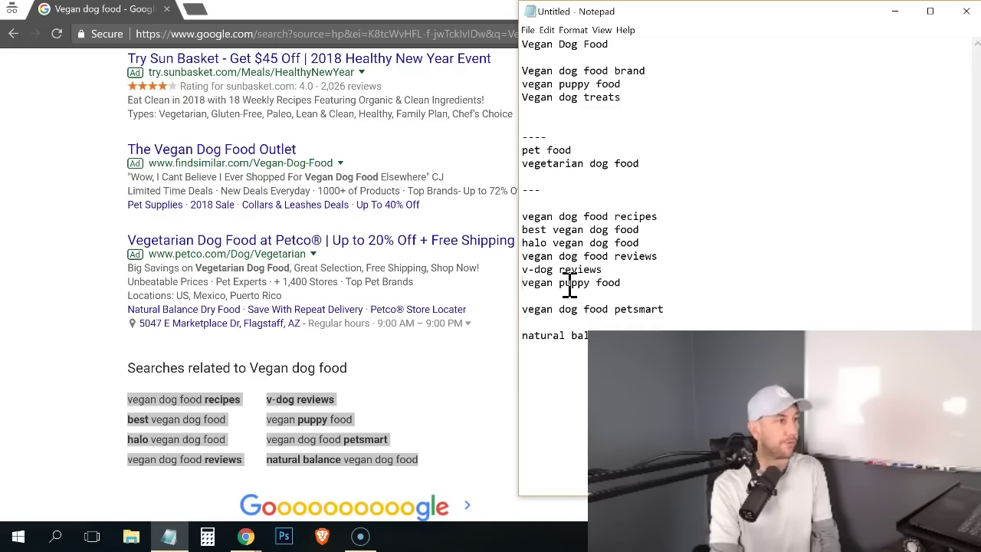
key("Delete")
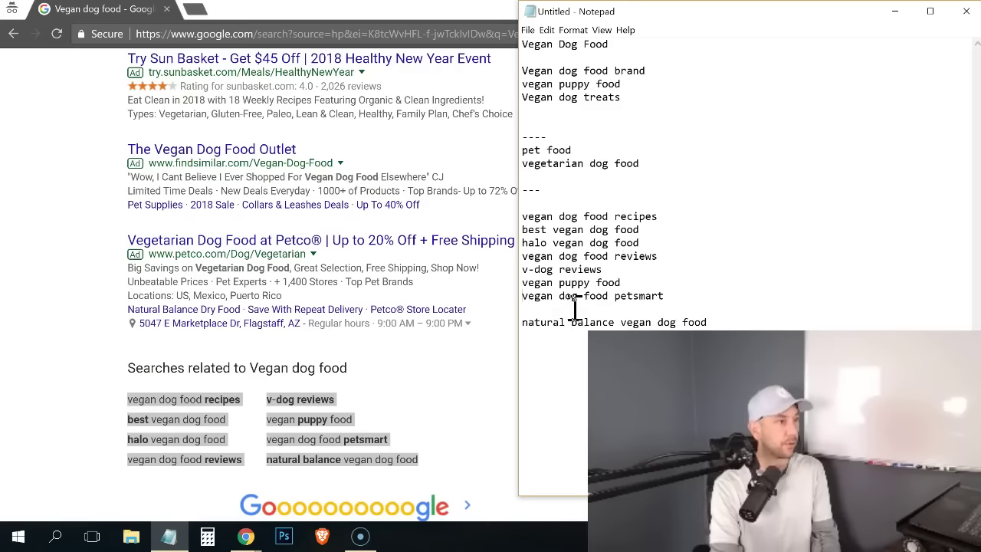
left_click(625, 320)
key("Delete")
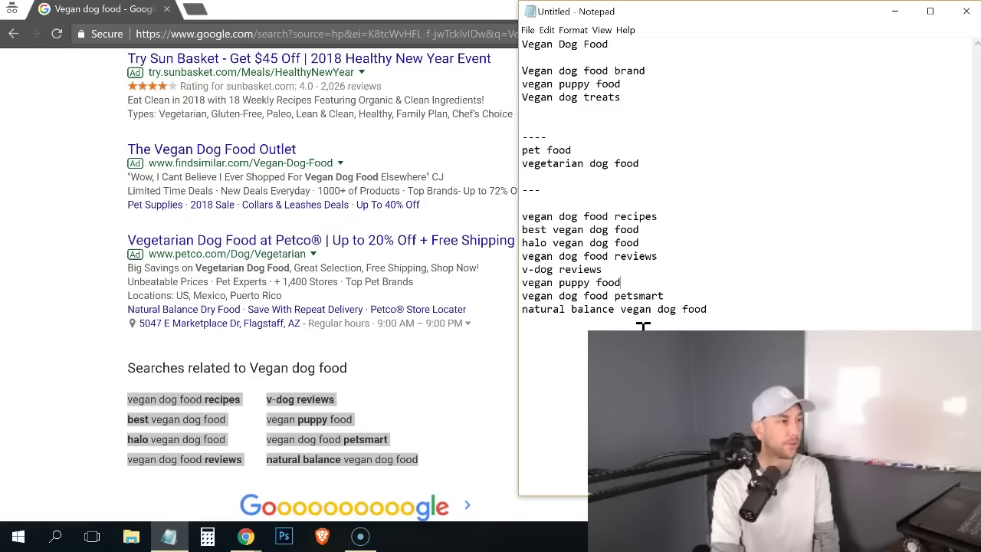
Insert two blank lines between "vegan dog food petsmart" and "natural balance vegan dog food".
double_click(693, 299)
left_click(703, 295)
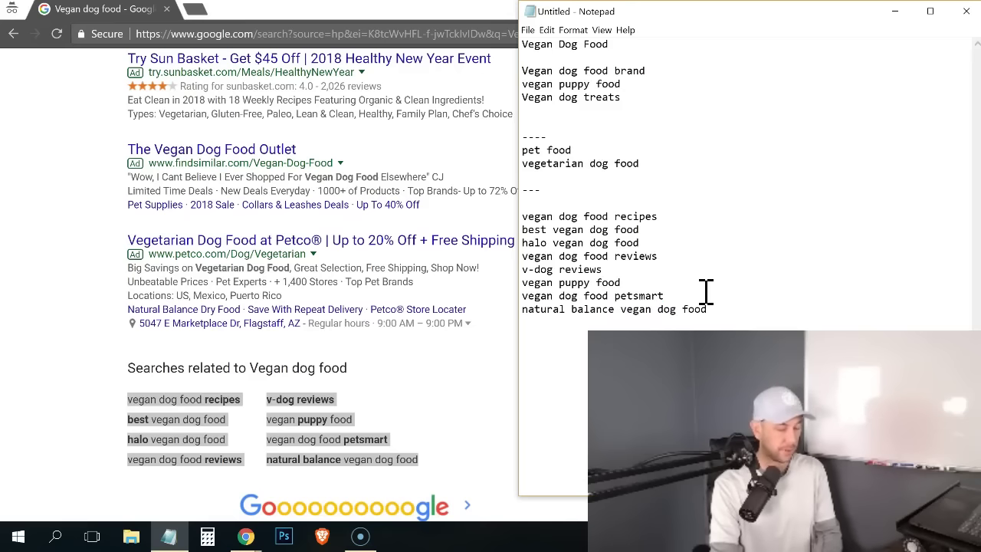
key("Return")
key("Return")
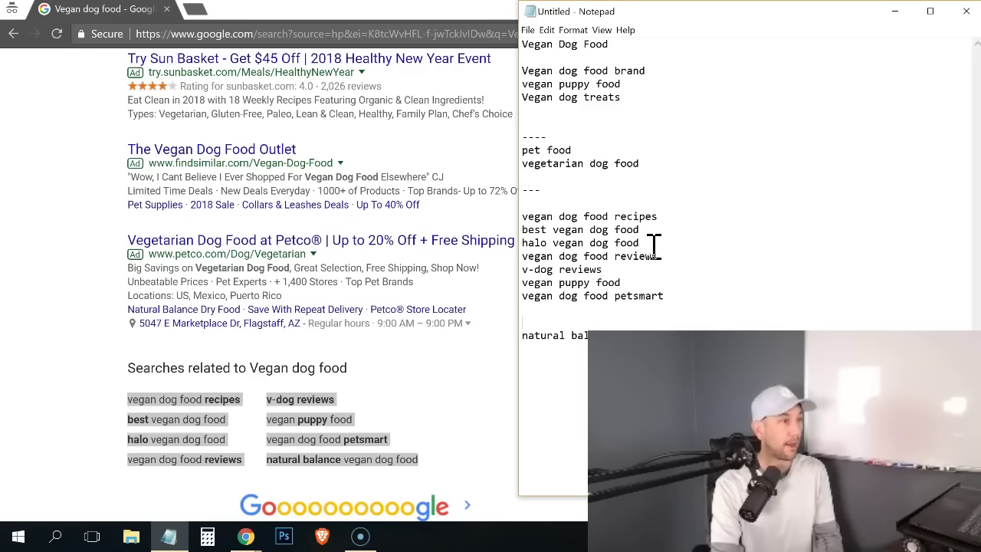
Delete the keywords "v-dog reviews", "natural balance vegan dog food", "vegan dog food reviews" and "halo vegan dog food" from the pasted list.
left_click_drag(616, 268, 505, 271)
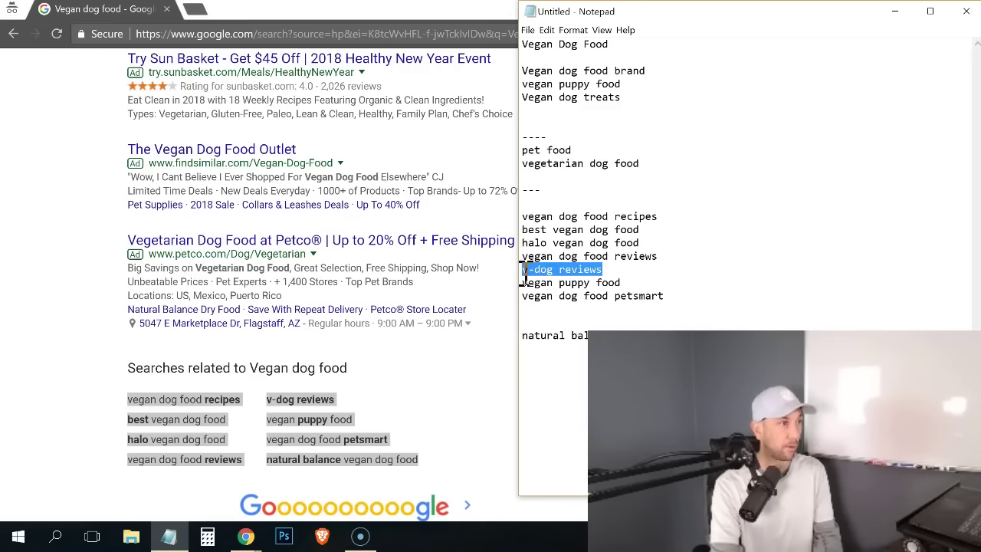
key("BackSpace")
left_click_drag(716, 325, 521, 334)
key("BackSpace")
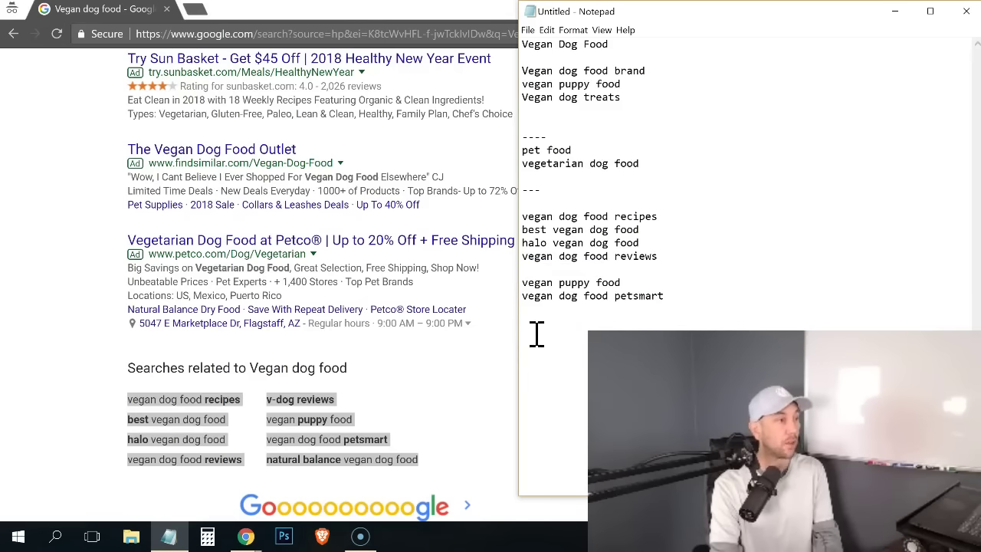
left_click_drag(527, 258, 648, 245)
left_click(623, 258)
key("Delete")
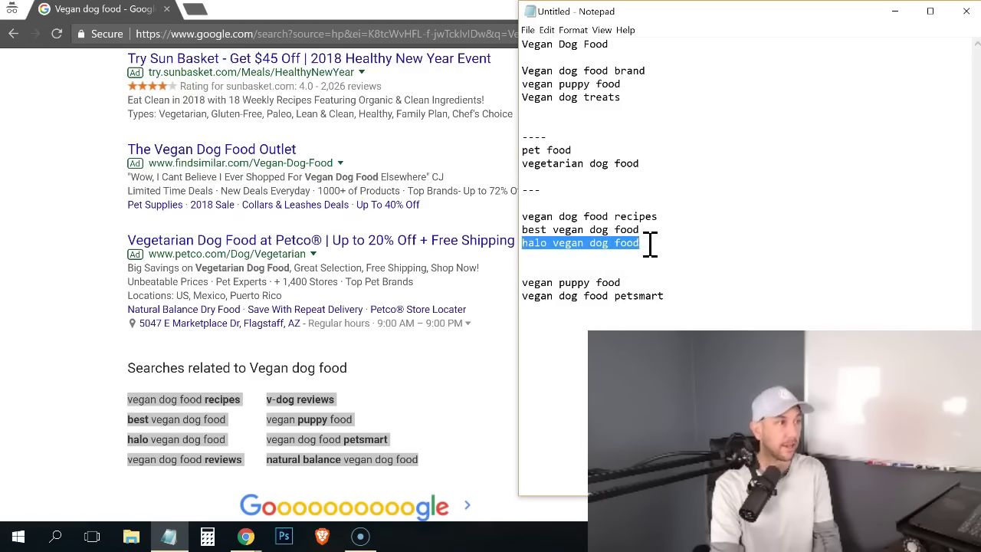
key("Delete")
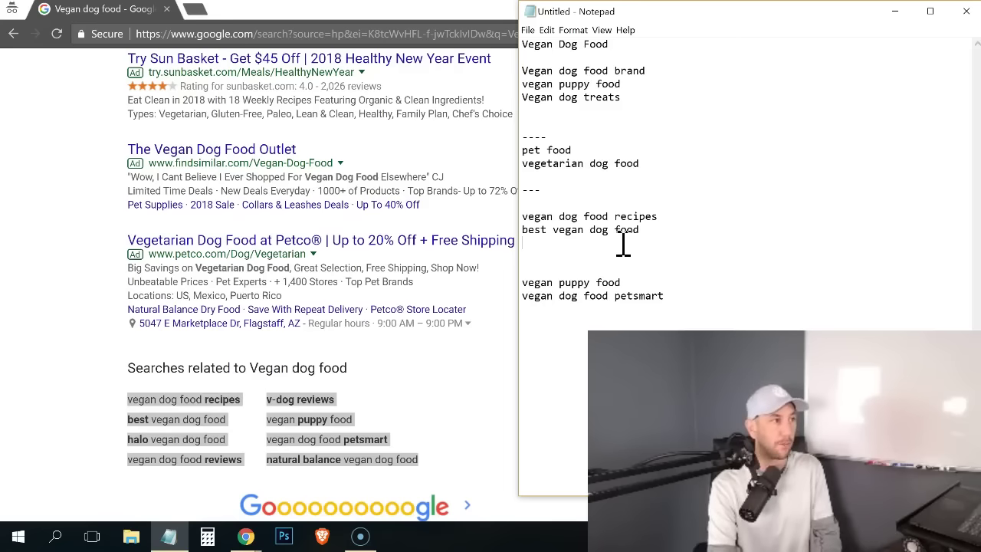
Remove the three blank lines between "best vegan dog food" and "vegan puppy food" in the related searches section.
double_click(650, 230)
left_click(650, 230)
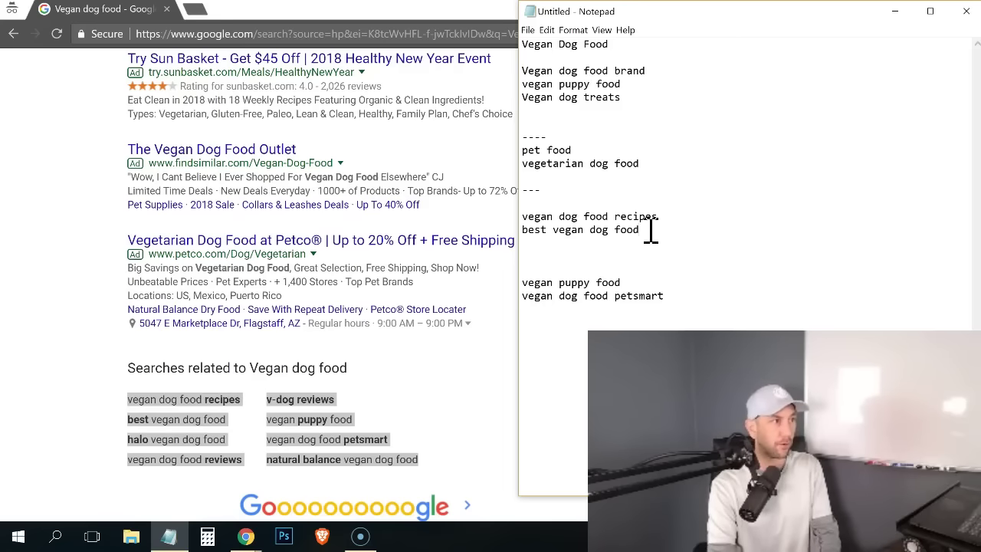
left_click(639, 244)
key("Delete")
key("Delete")
key("Delete")
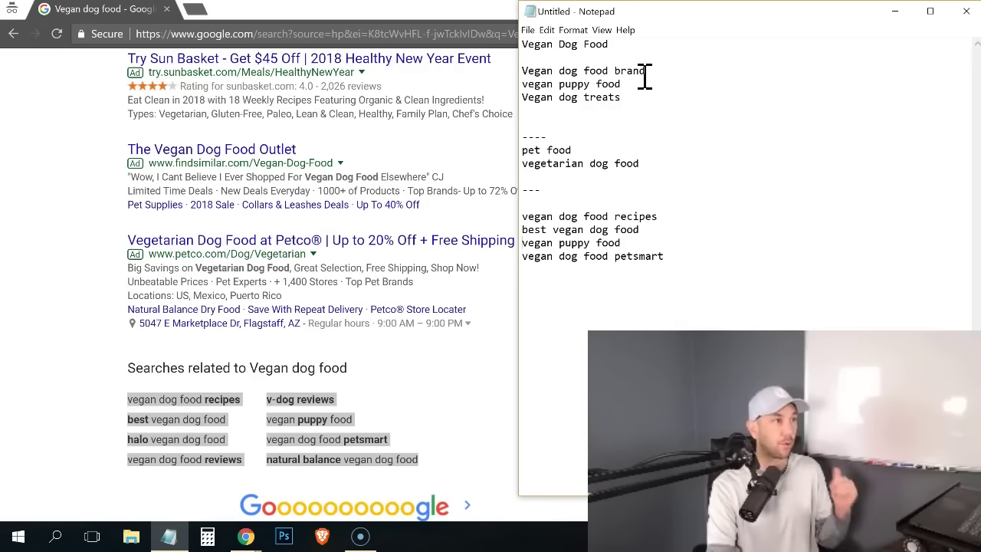
Delete "Vegan dog food brand" from the first keyword group and the duplicate "vegan puppy food" from the related searches section.
left_click_drag(653, 70, 526, 68)
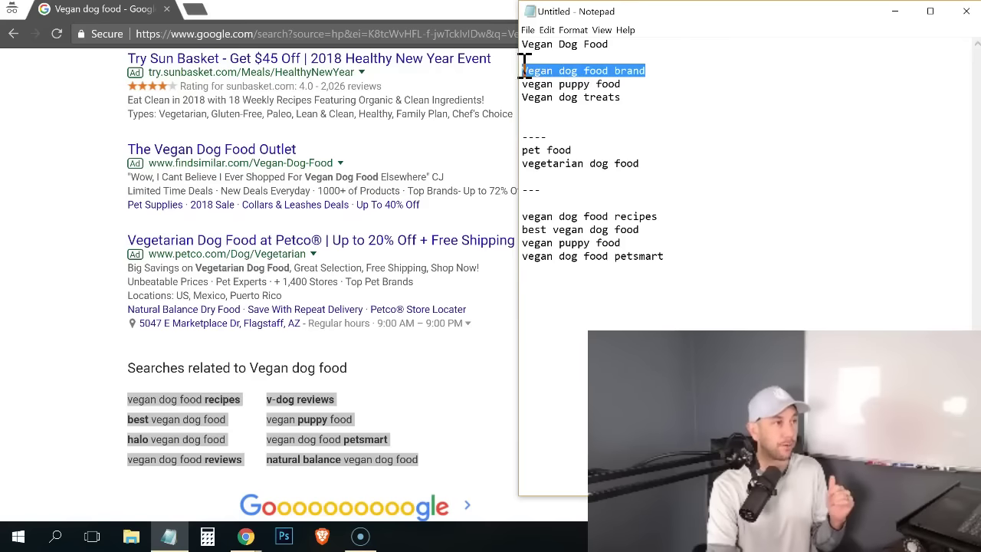
key("BackSpace")
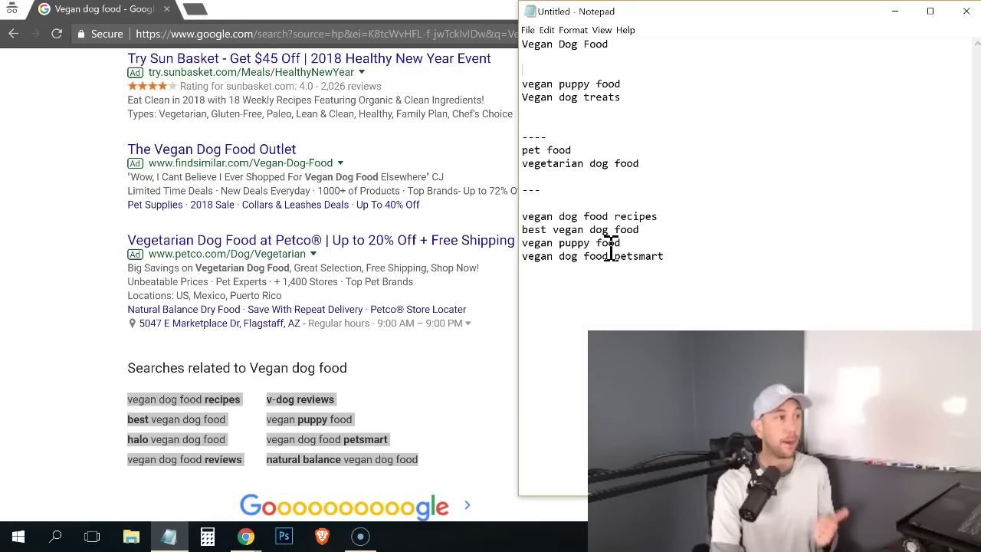
left_click_drag(614, 243, 554, 244)
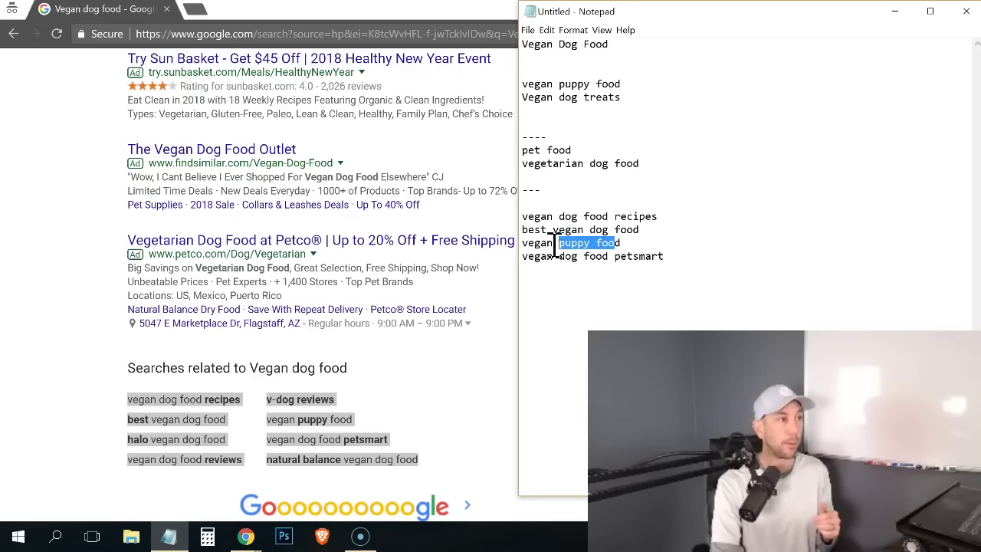
left_click(521, 247)
left_click_drag(622, 243, 524, 246)
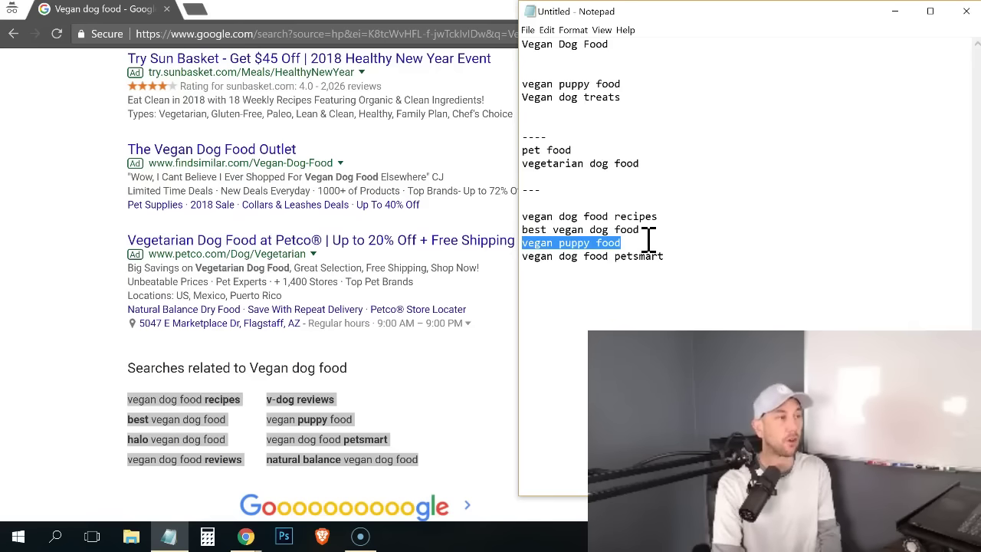
key("BackSpace")
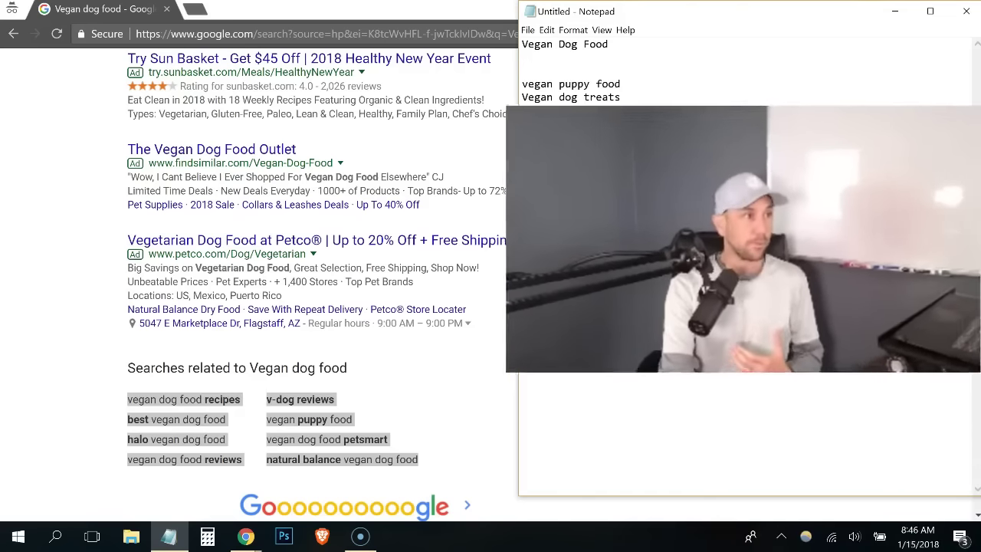
Expand the first line into the title "The 2018 Ultimate Guide To Vegan Dog Food" and insert two blank lines above it.
left_click(930, 11)
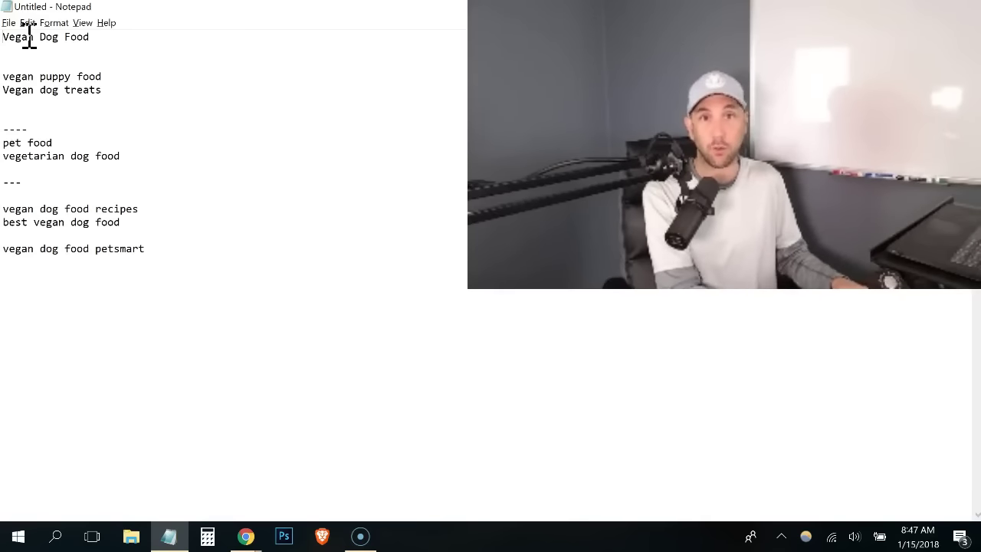
type("The ")
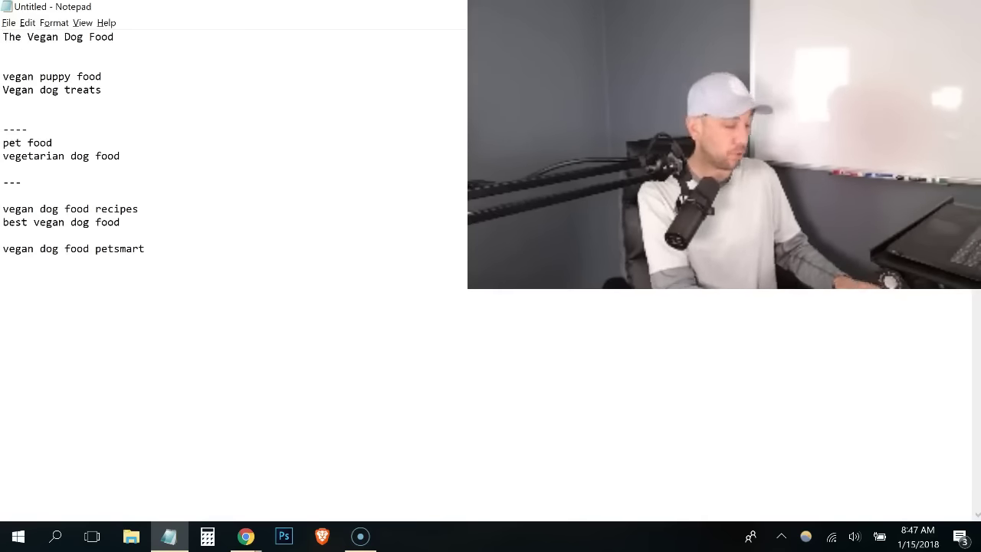
type("2018 Ultim")
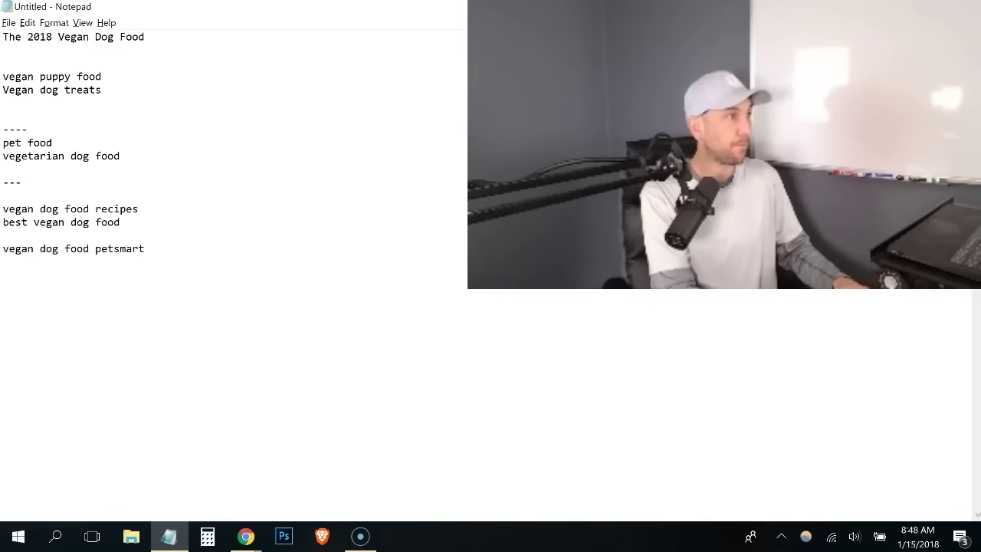
type("ate Guide To")
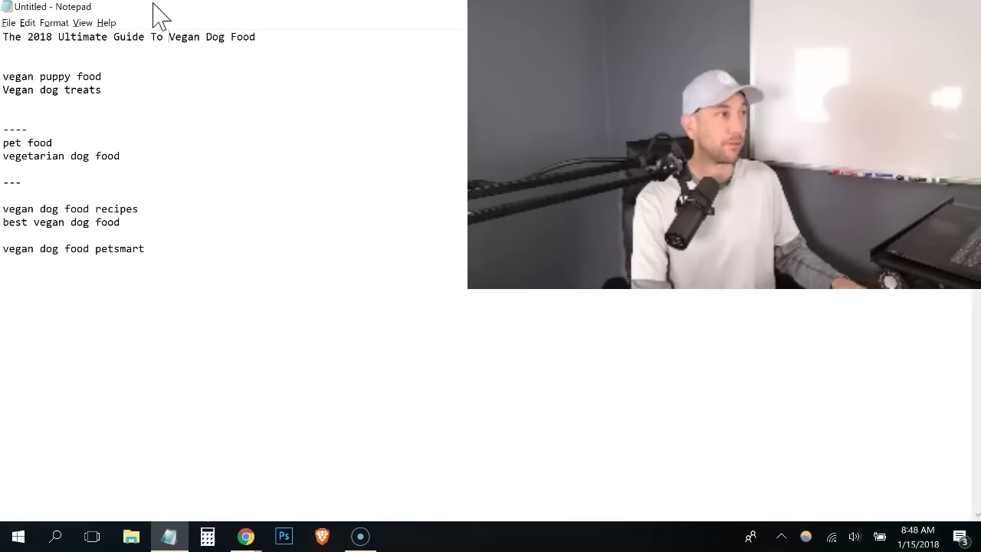
key("Home")
key("Return")
key("Return")
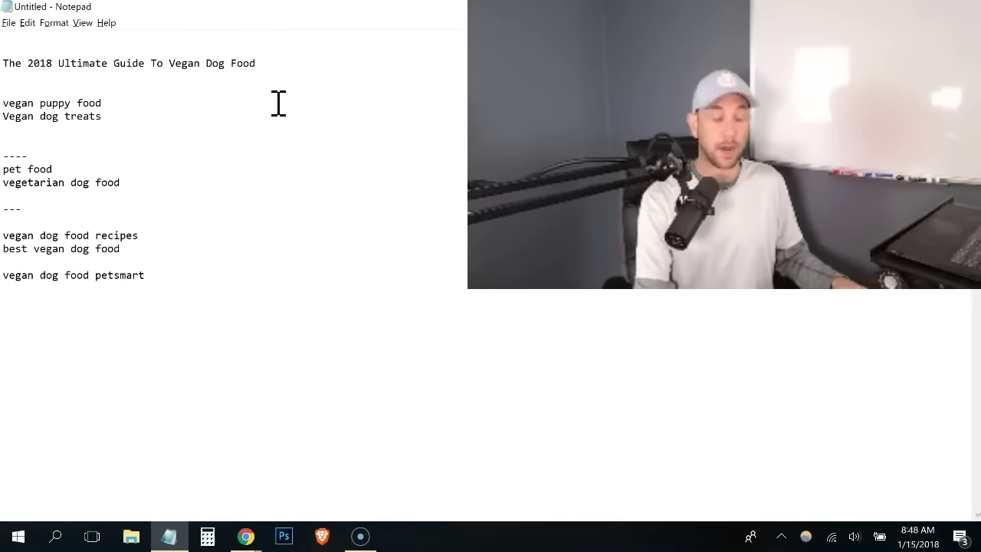
type("H1")
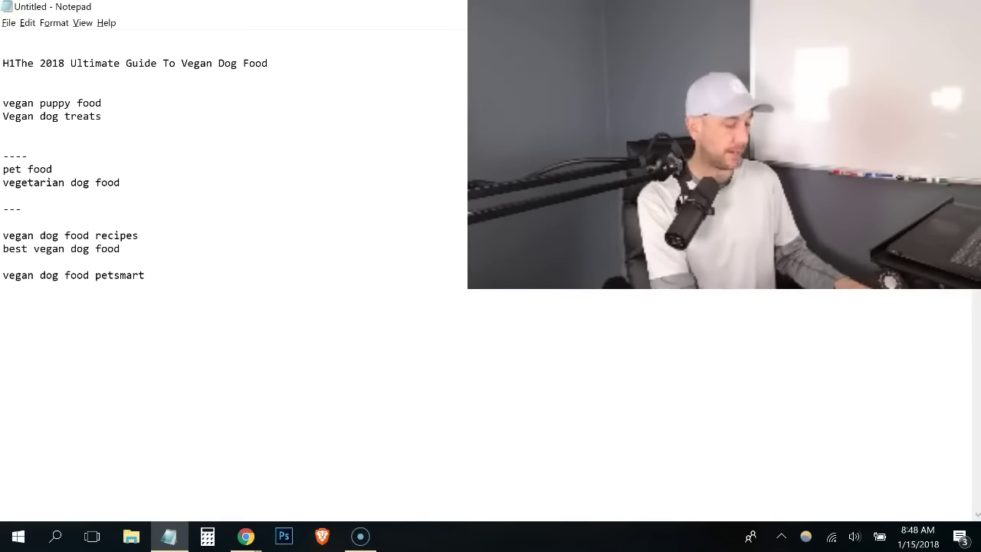
key("BackSpace")
key("BackSpace")
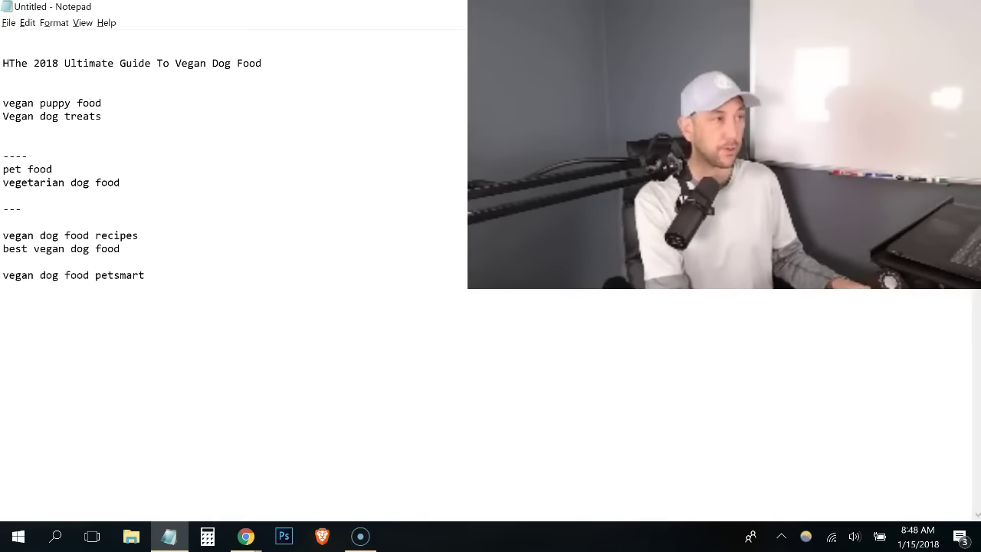
Insert four blank lines between the title and the keyword "vegan puppy food".
left_click(85, 82)
key("Return")
key("Return")
key("Return")
key("Return")
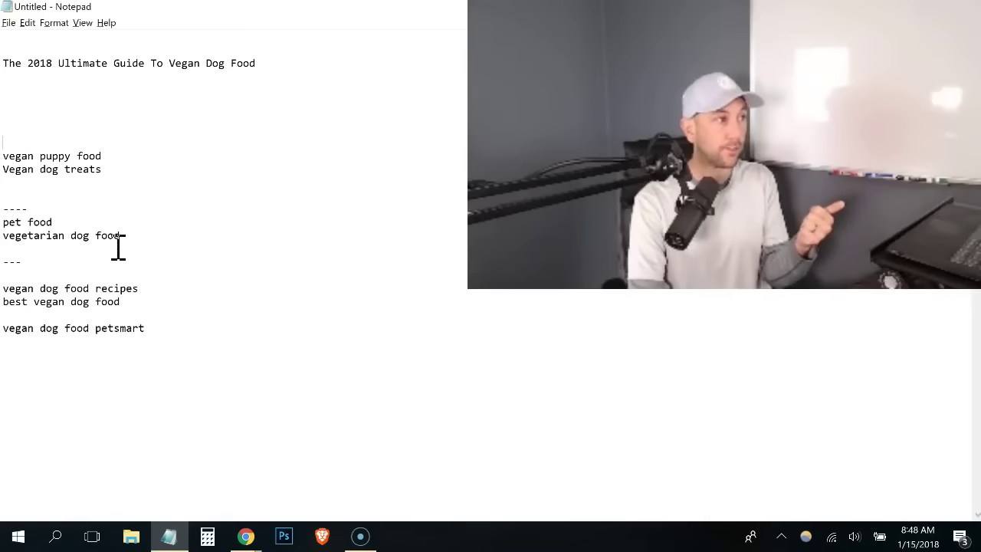
Write the heading "What is Vegan Pet Food and how does it differ from vegetarian dog food" below the title, reusing the copied "vegetarian dog food" keyword.
left_click_drag(123, 242, 15, 243)
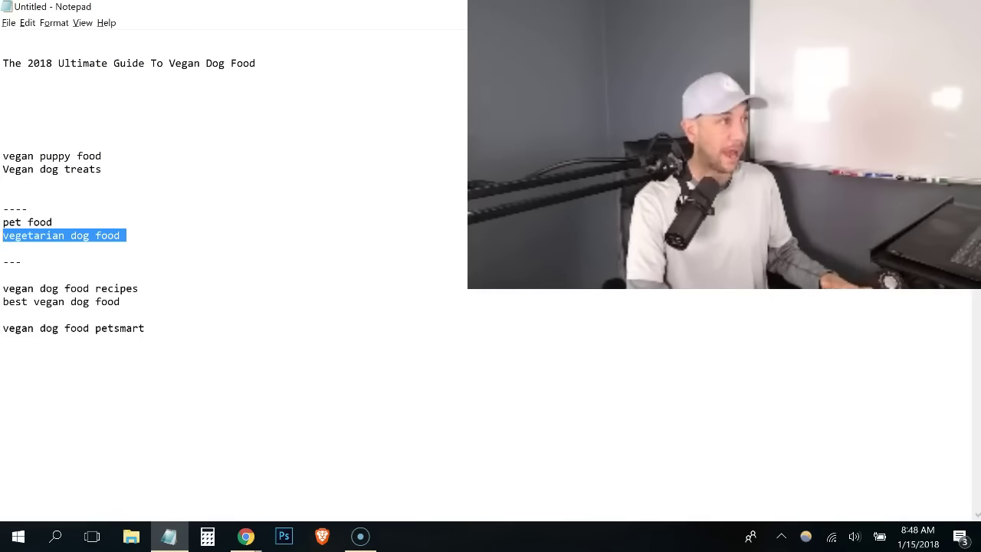
left_click(65, 238)
left_click_drag(123, 237, 15, 241)
key("ctrl+c")
left_click(16, 240)
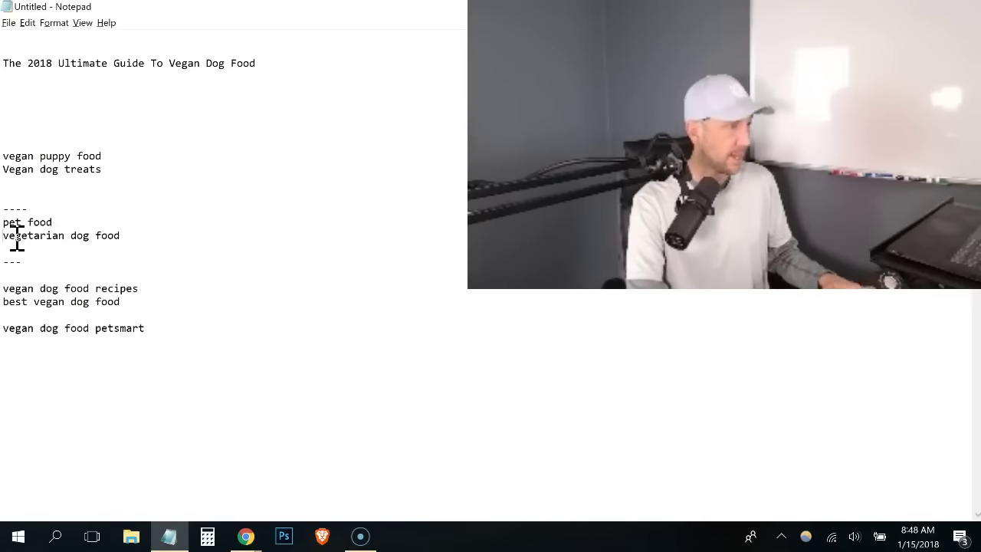
left_click(25, 102)
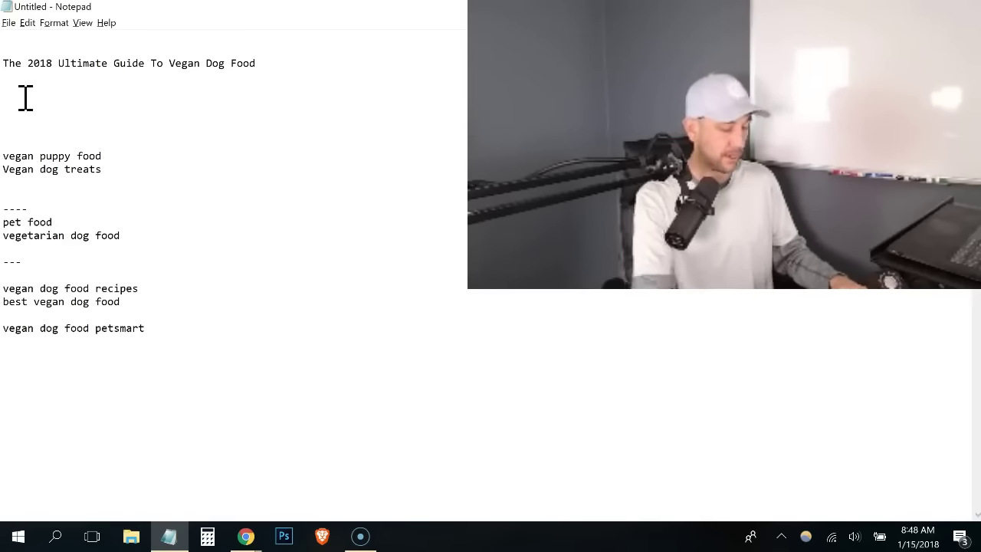
type("WHat is Vegan Pet Food and how does it differ from")
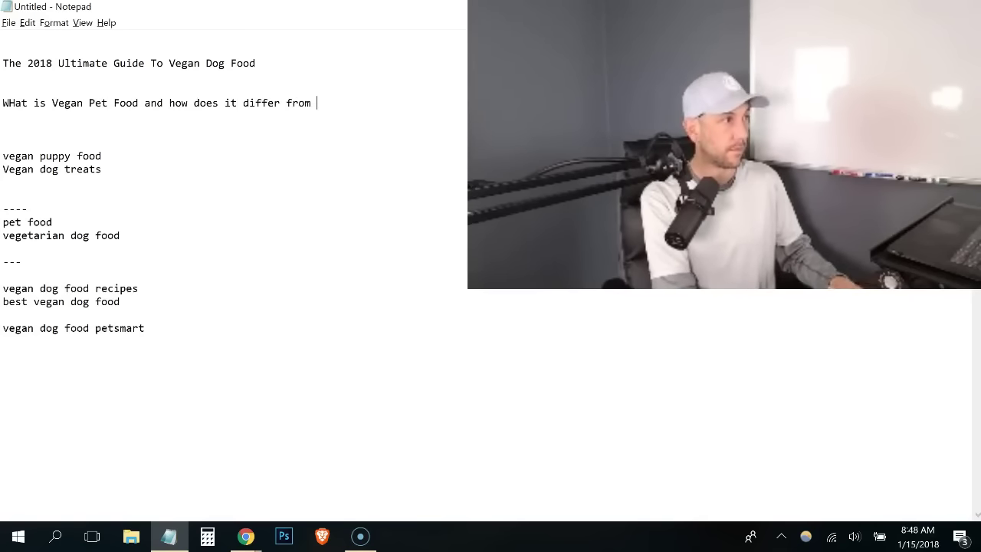
key("ctrl+v")
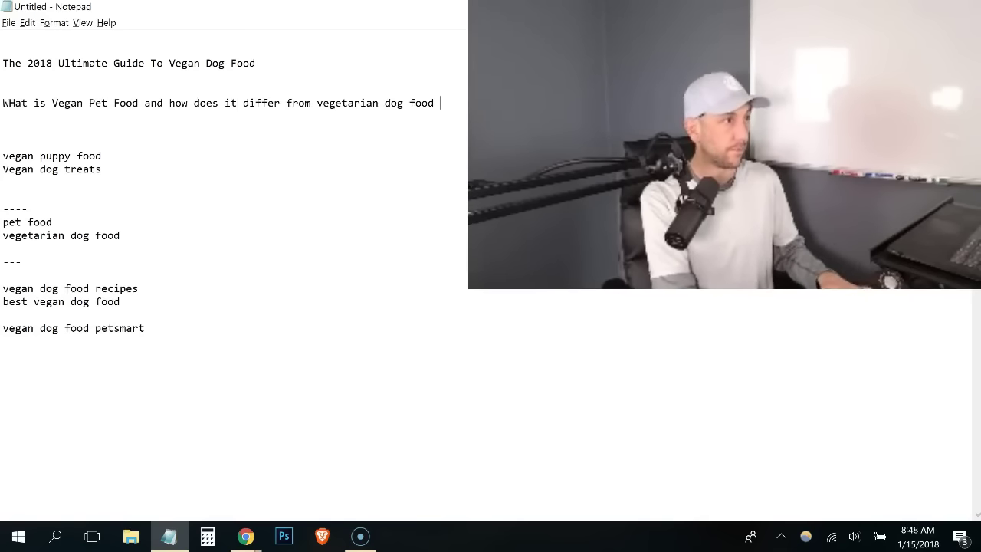
left_click(14, 103)
key("BackSpace")
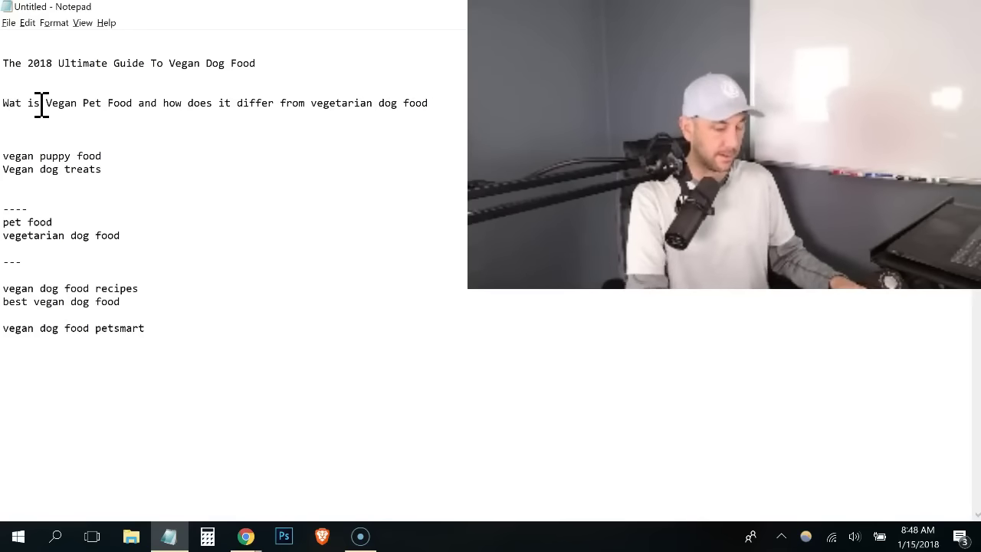
type("h")
Make "vegan pet food" lowercase in the first heading and replace "dog" with "pet" in its ending.
left_click_drag(52, 103, 58, 103)
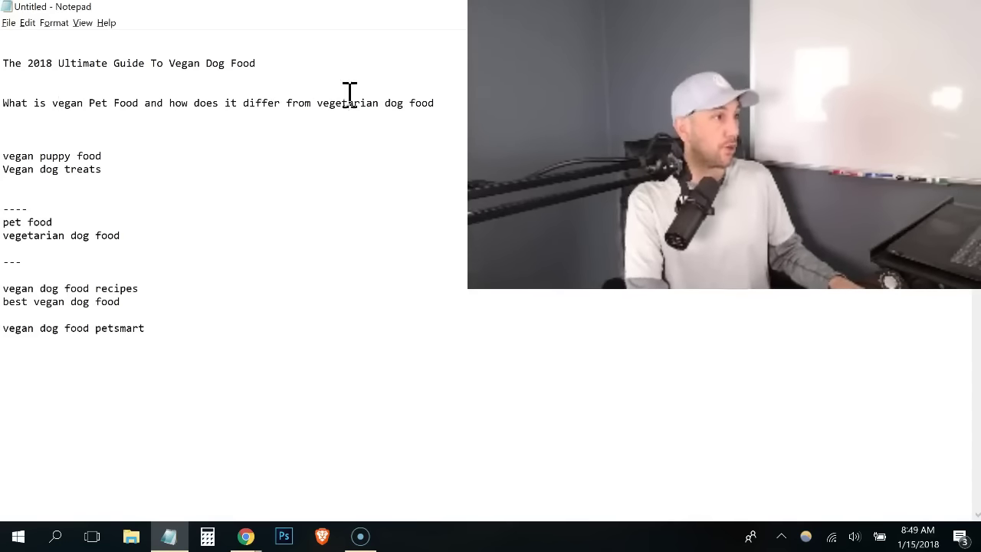
double_click(400, 103)
type("pet")
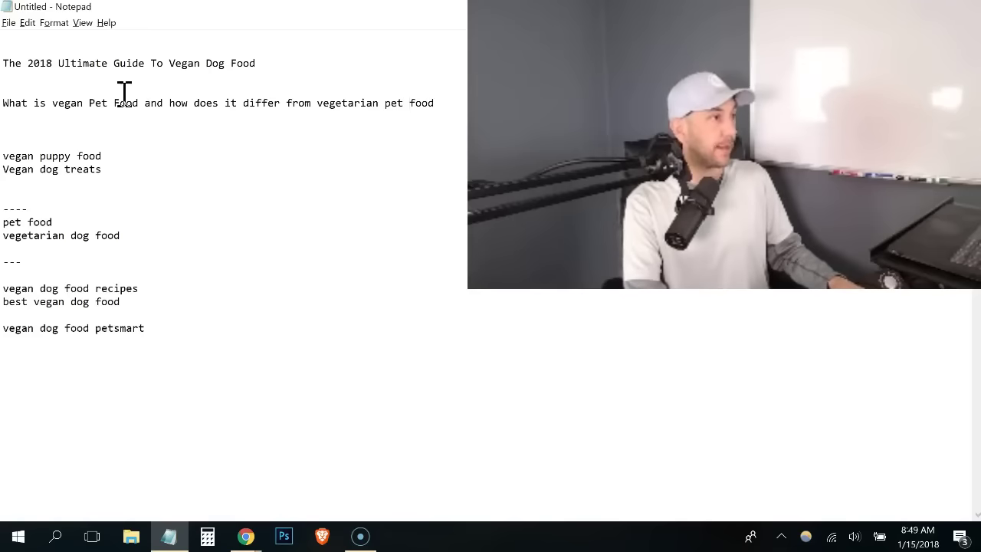
left_click_drag(97, 102, 92, 102)
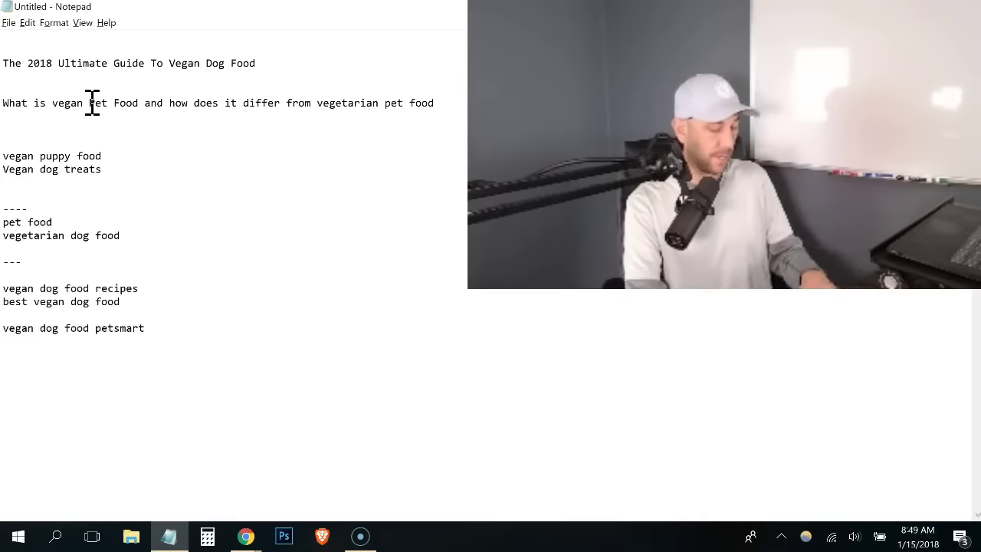
type("p")
key("Delete")
left_click_drag(115, 103, 121, 107)
type("f")
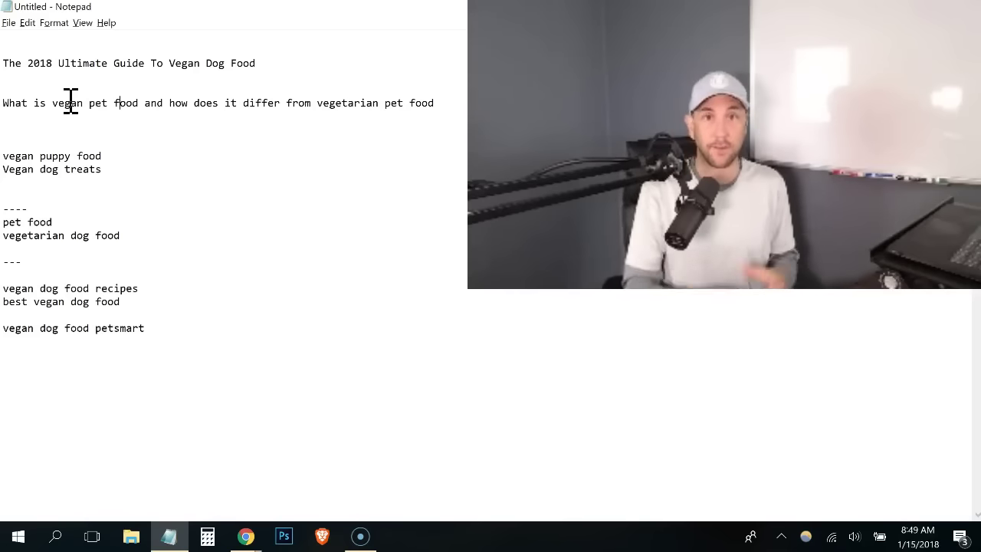
Add the heading "How vegan puppy food helps nurture your young pup." below the first heading, followed by two extra line breaks.
left_click(74, 127)
key("Return")
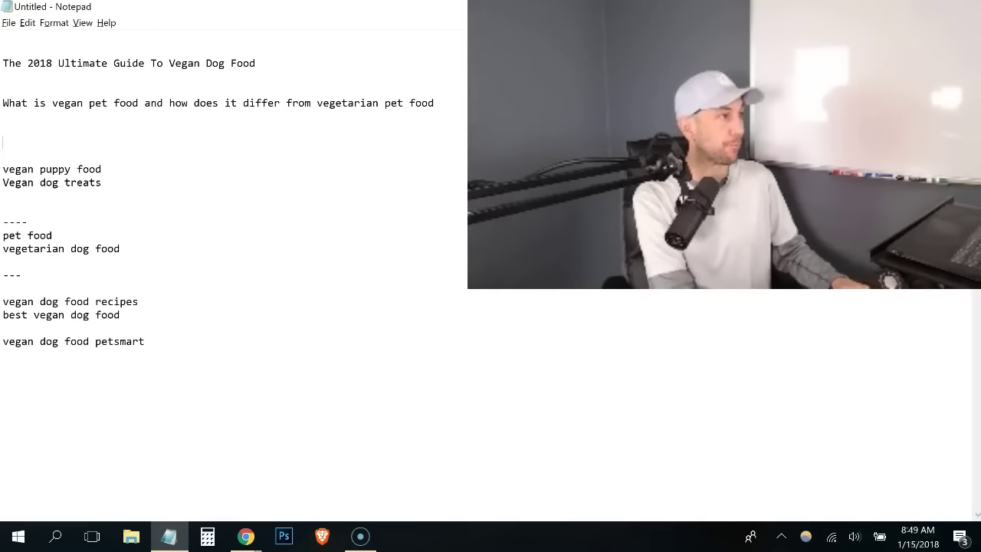
type("How vegan puppy f")
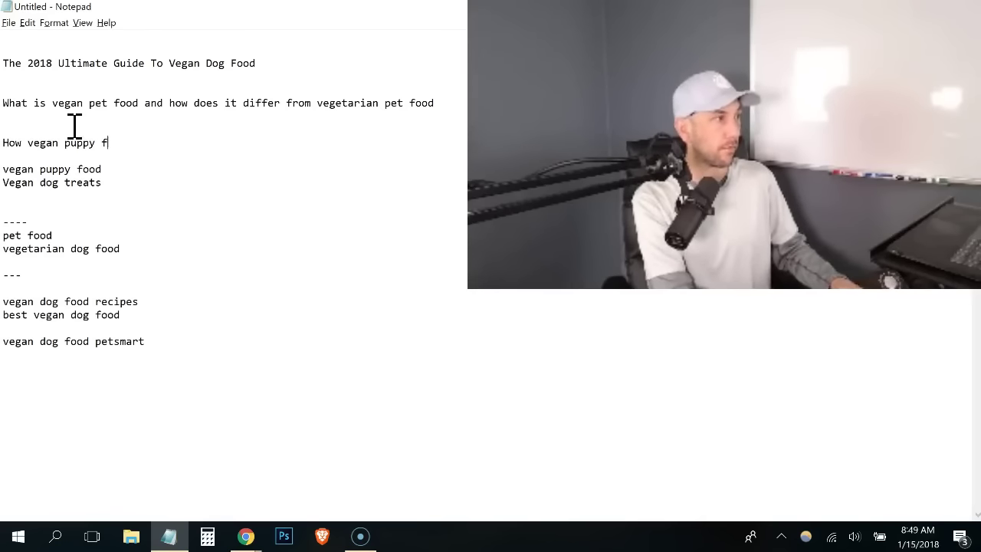
type("ood helps nurture y")
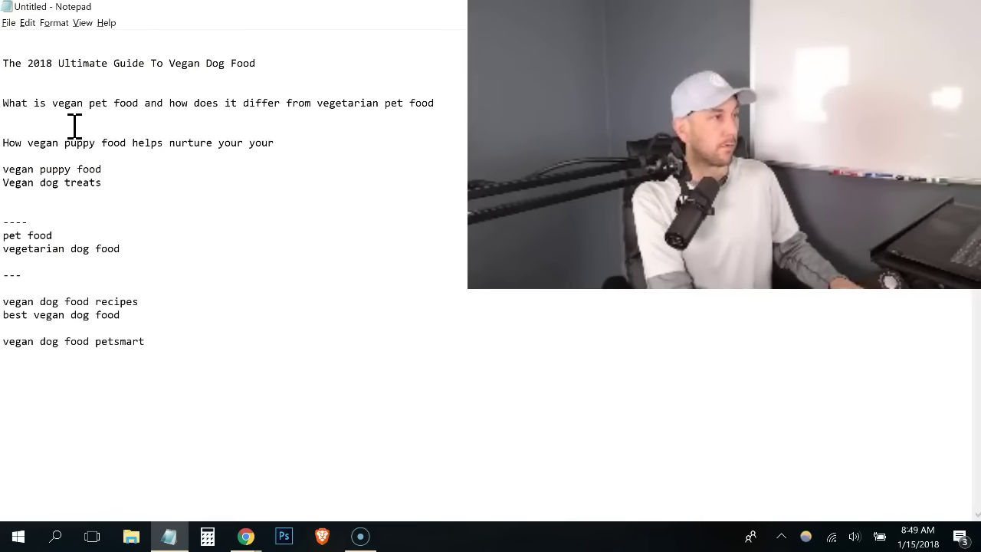
type("our young pu")
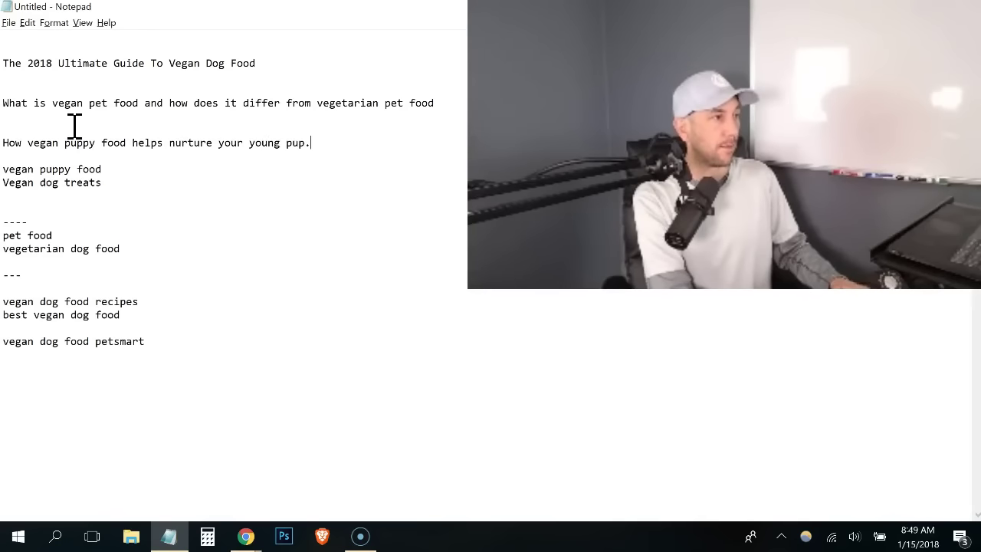
type("p.")
key("Return")
key("Return")
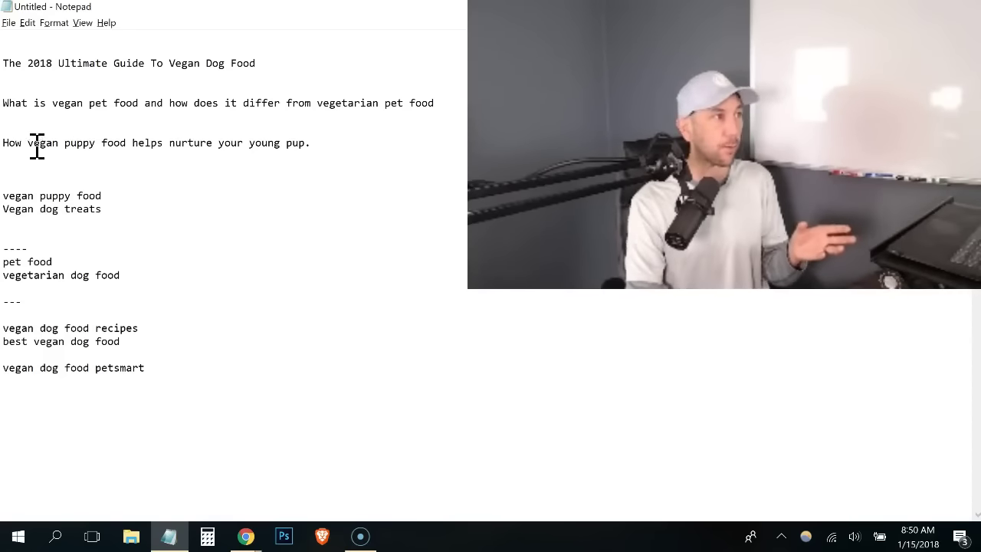
Extend the puppy food heading after "young pup" with "into a strong do.".
double_click(71, 144)
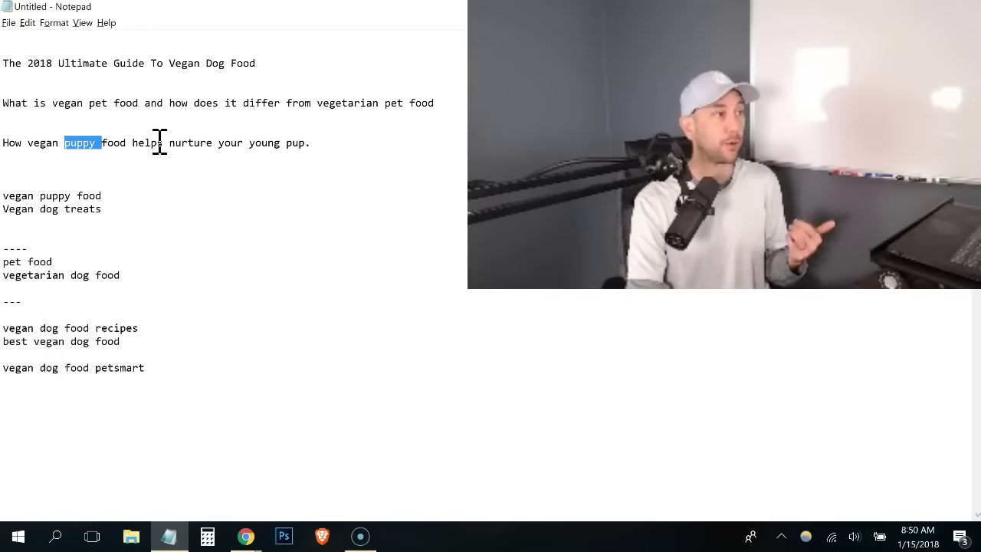
left_click(315, 144)
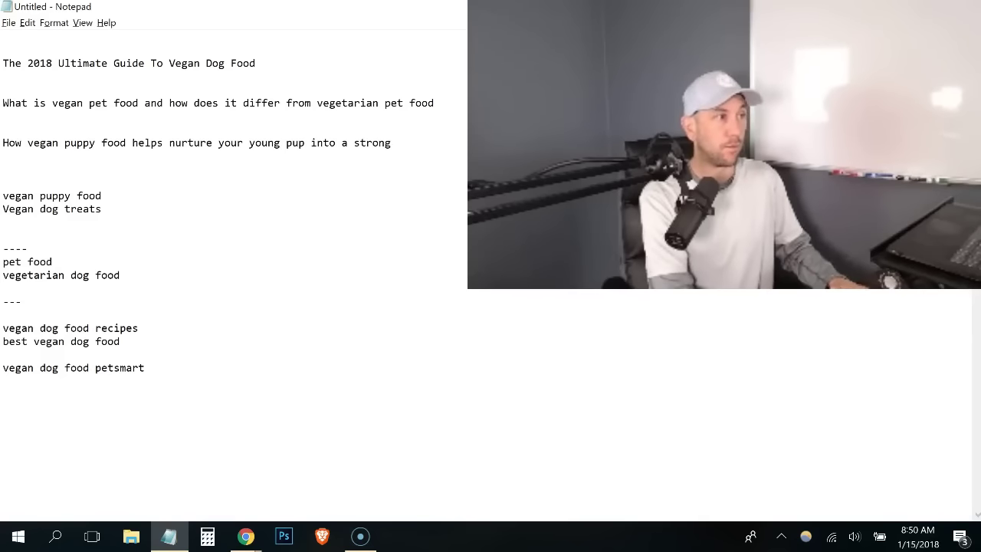
key("BackSpace")
key("BackSpace")
type("do.")
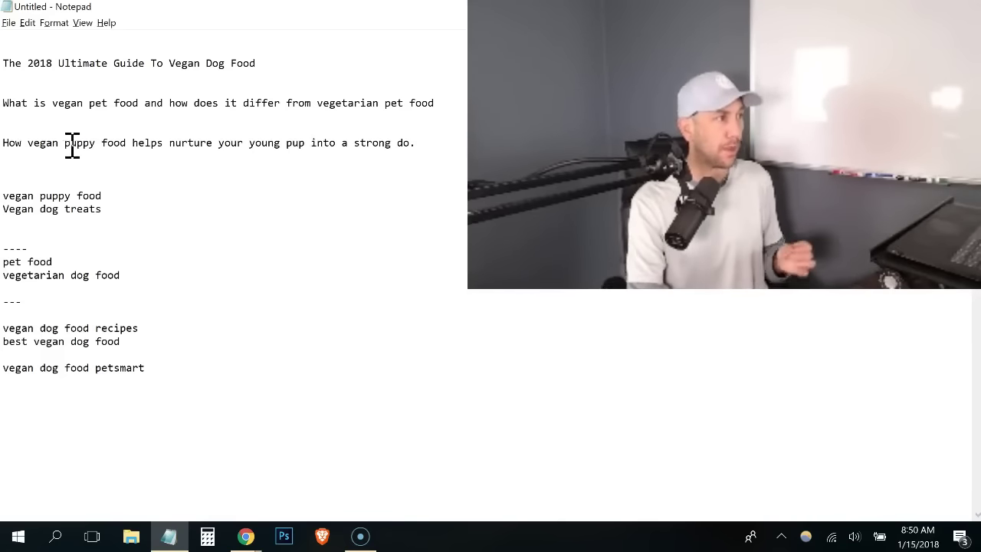
double_click(27, 144)
left_click_drag(41, 144, 53, 144)
left_click(130, 145)
Delete the used keyword "vegan puppy food" and one blank line above it.
left_click_drag(102, 197, 35, 198)
left_click_drag(22, 199, 15, 200)
key("Left")
key("shift+Right")
left_click(117, 192, "shift")
left_click(116, 186)
key("BackSpace")
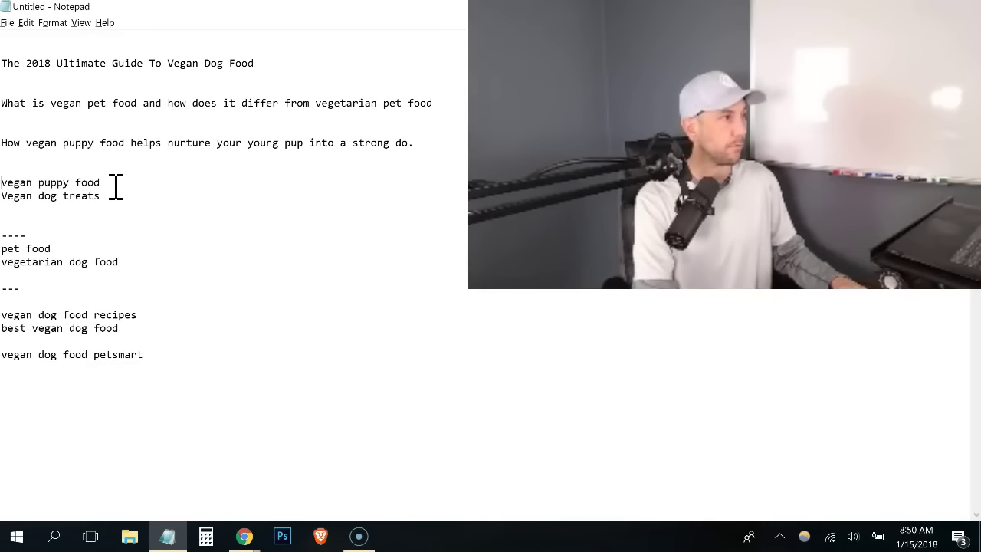
left_click(115, 186, "shift")
key("Delete")
key("Delete")
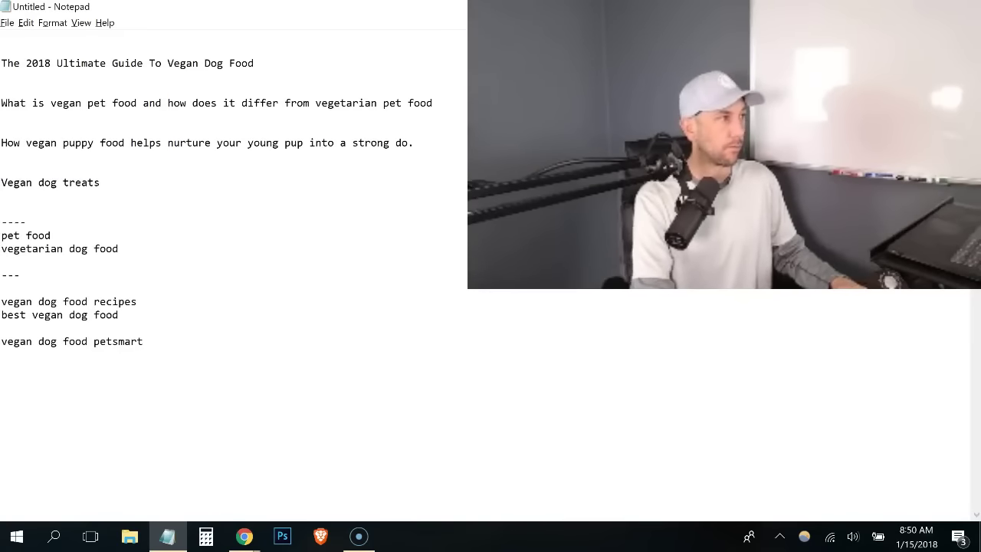
Move "Vegan dog treats" up one line, extend it with "as a healthy snack for your doggo", and add two line breaks after it.
key("BackSpace")
key("End")
type("as a healthy snack for your dog-ogop")
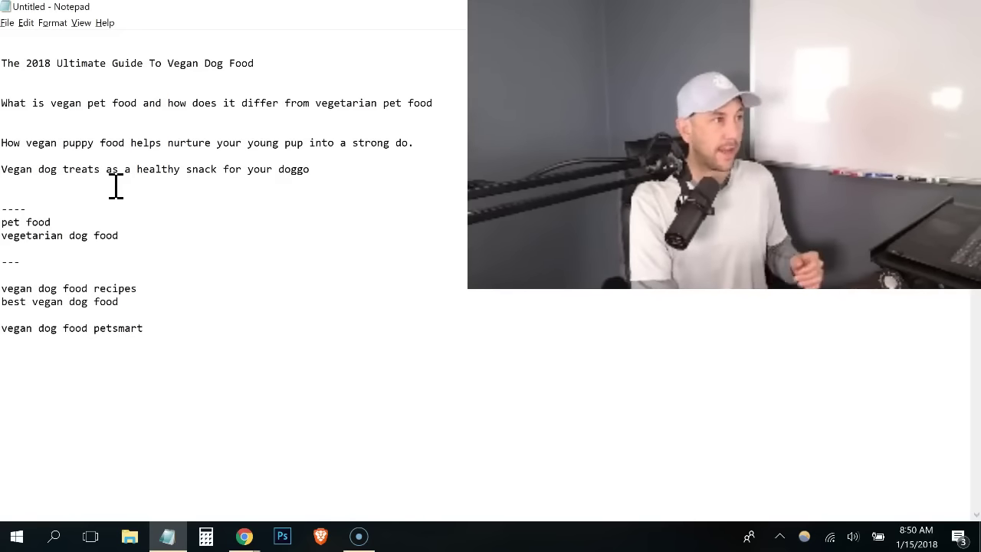
key("Return")
key("Return")
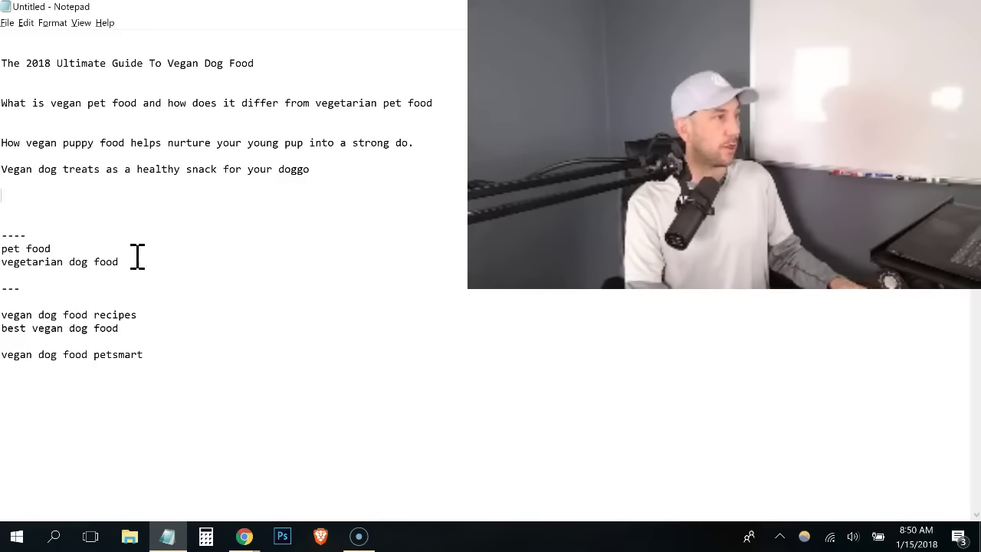
Delete the used keywords "pet food" and "vegetarian dog food" along with the "----" separator above them.
left_click_drag(137, 256, 136, 241)
key("Delete")
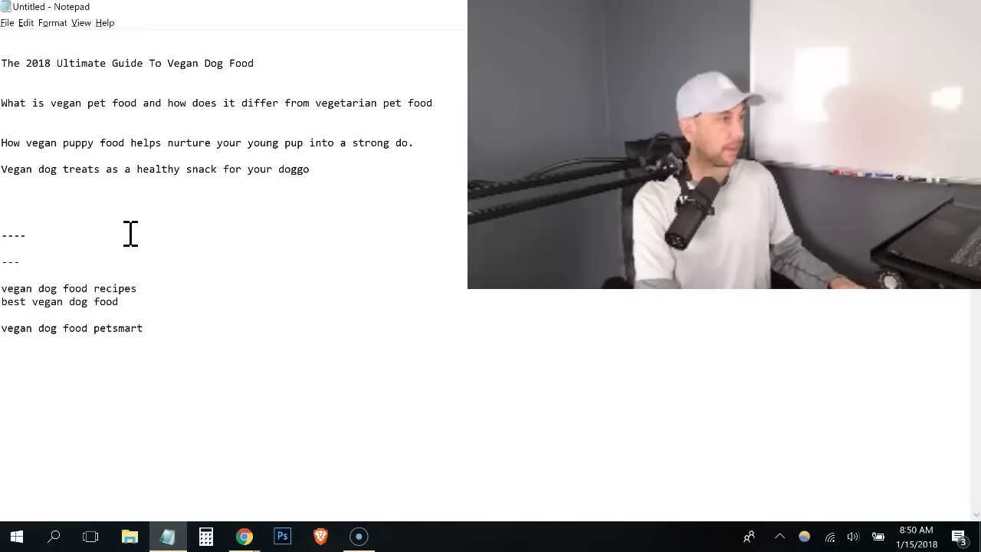
double_click(130, 234)
key("BackSpace")
key("BackSpace")
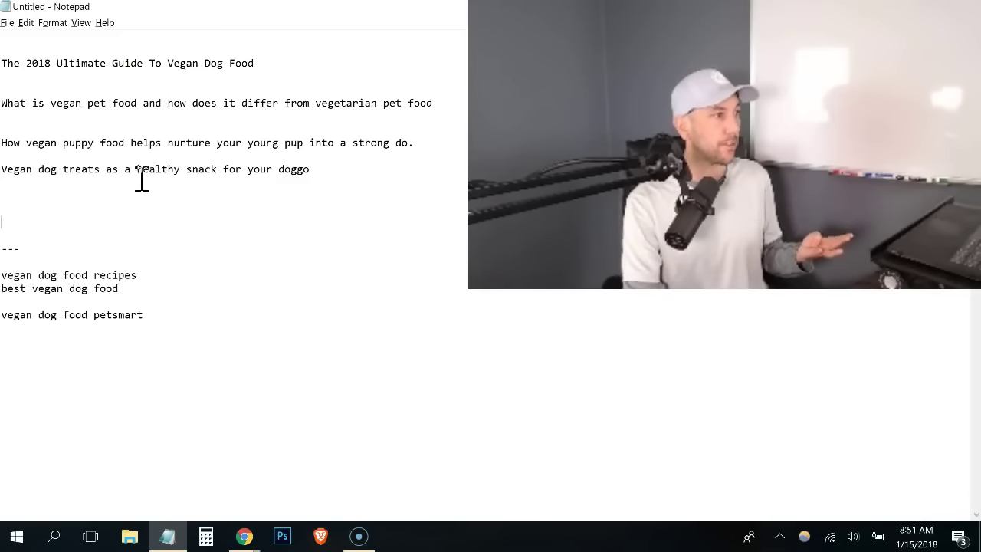
Replace the unfinished word "do" at the end of the puppy food heading with "puppers".
left_click(406, 142)
type("pupper")
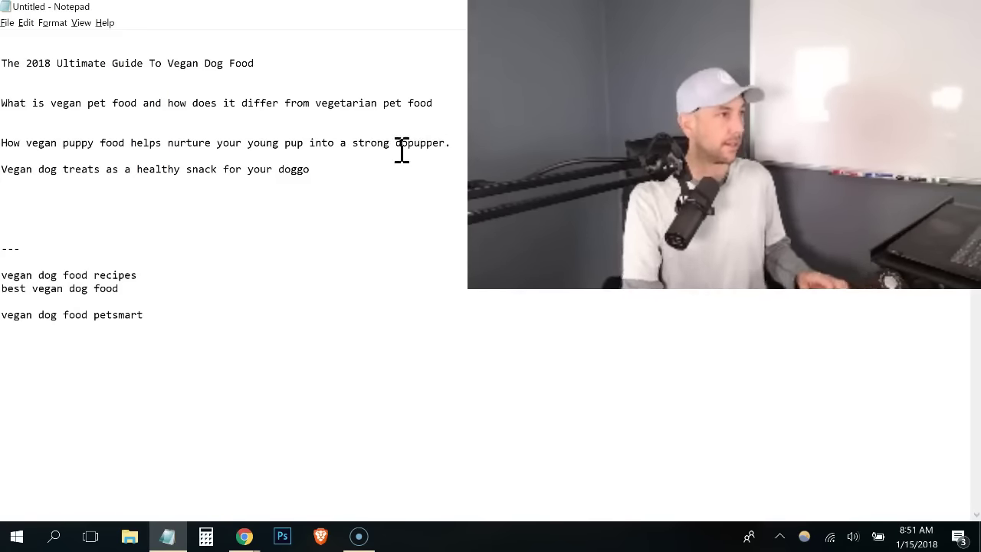
type("s")
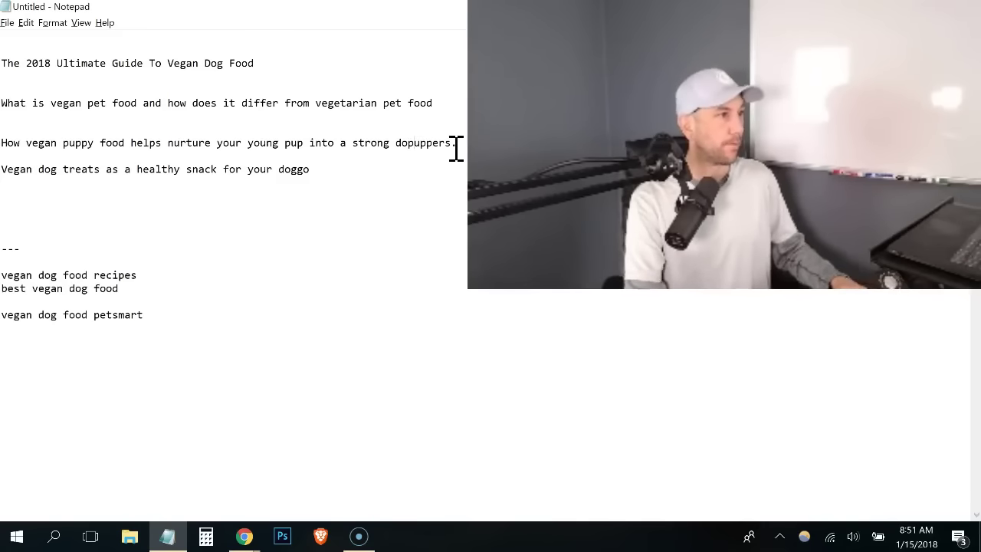
key("BackSpace")
key("BackSpace")
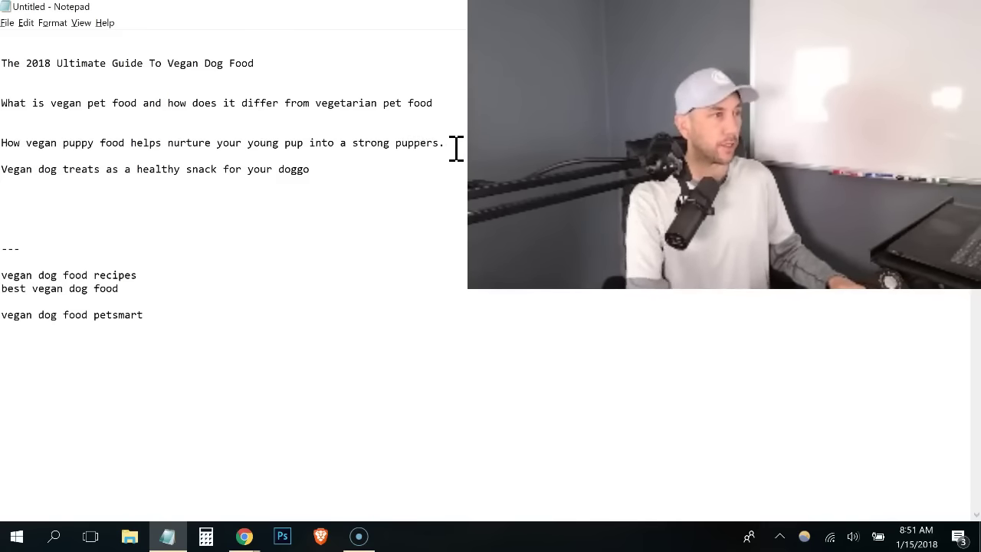
Add the heading "3 simple vegan dog food recipies that will save you time and money." below the dog treats heading, one blank line apart.
left_click(390, 193)
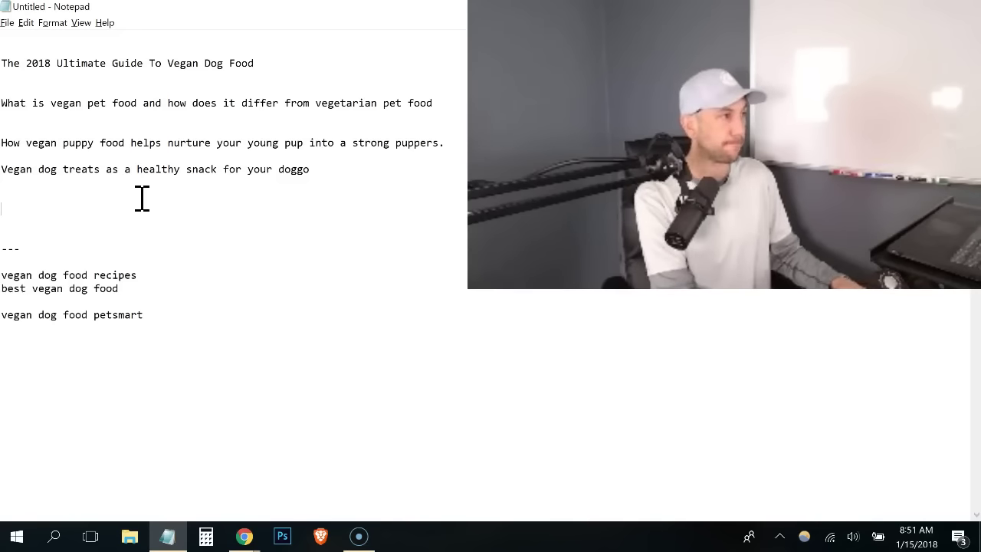
key("BackSpace")
type("3 simple")
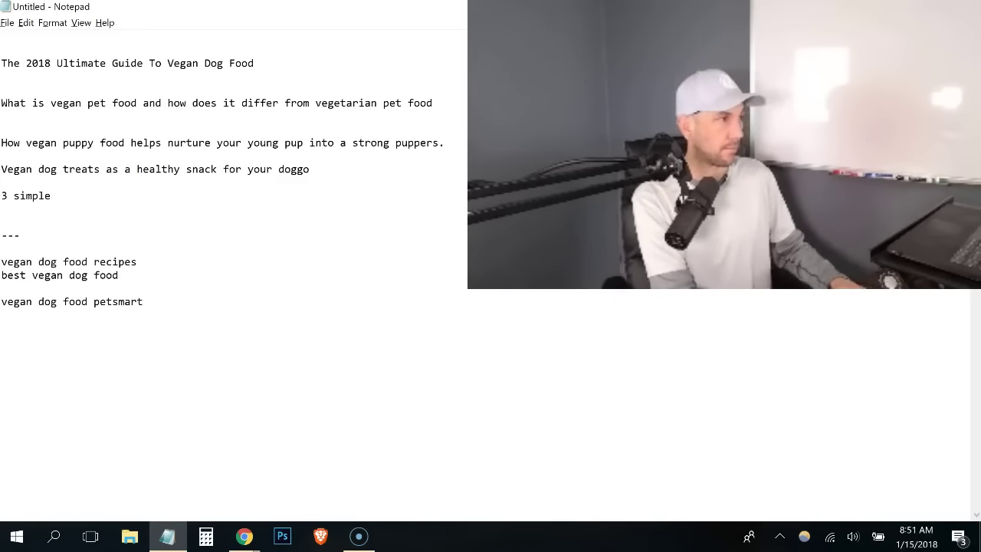
type(" vegan dog food recipies that will save you time and money.")
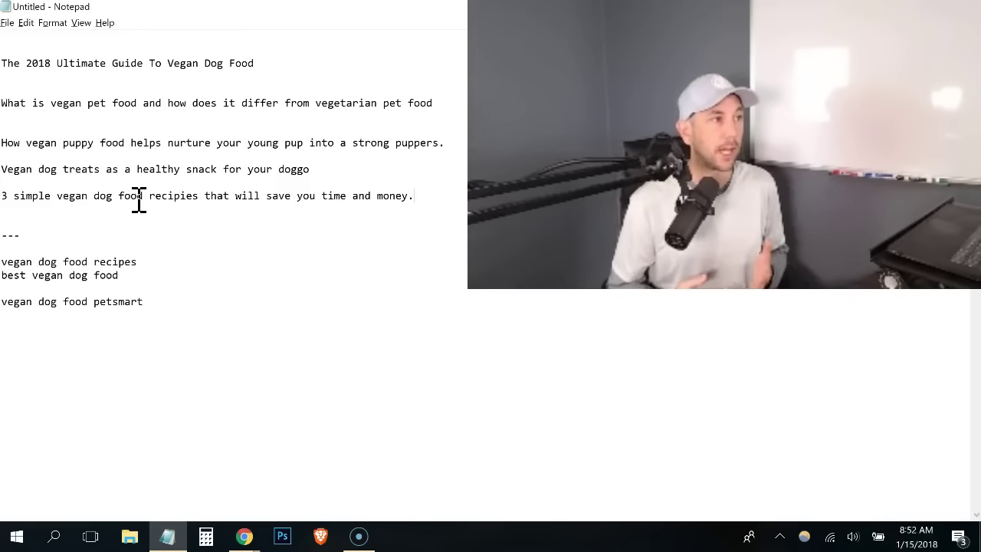
Remove the blank line below the "---" separator and add the heading "Can you find vegan dog food at Petsmart?" below the recipes heading.
left_click(148, 260)
key("shift+Home")
key("Home")
key("BackSpace")
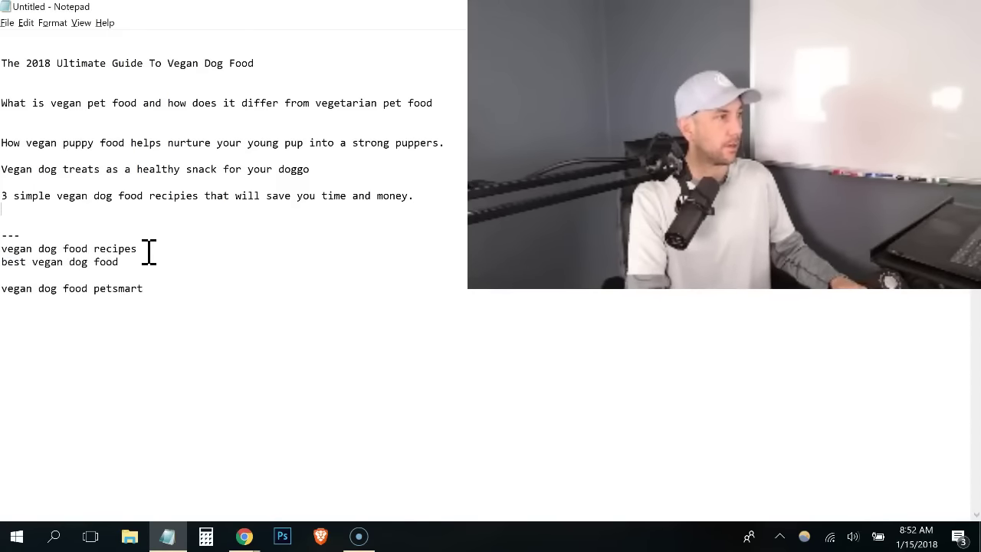
key("Return")
key("Return")
key("Up")
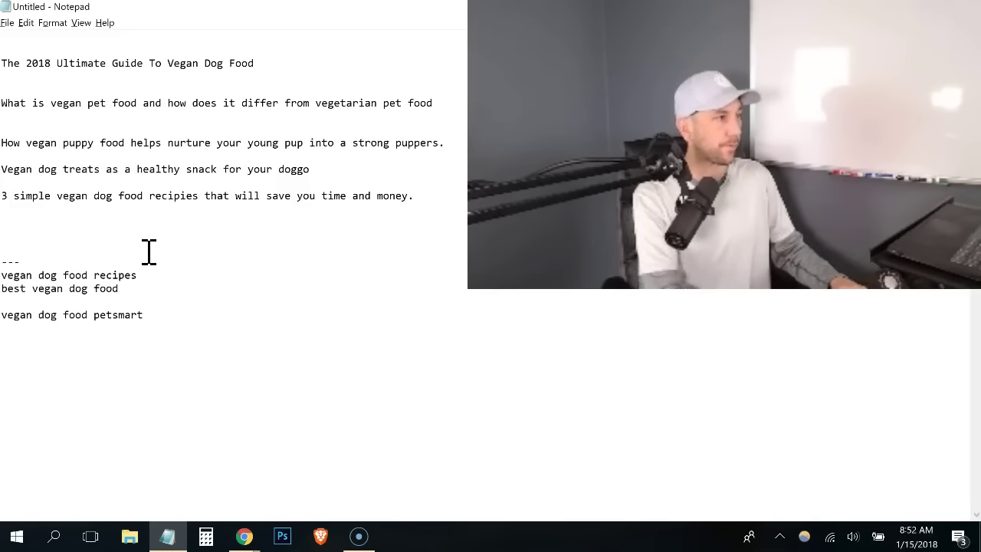
type("Can you find vegan dog food at Petsmart?")
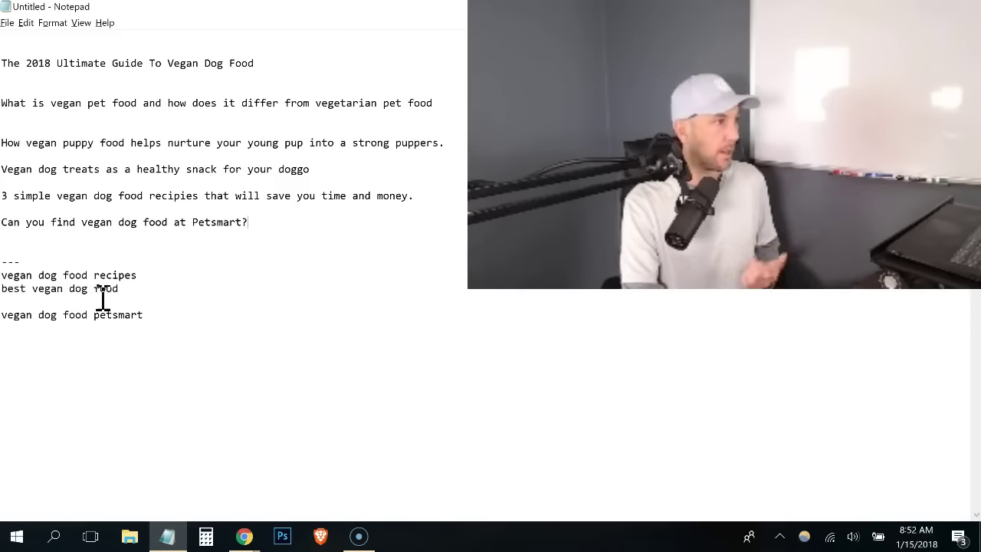
Delete the remaining keywords at the end of the document together with the "---" separator above them.
left_click_drag(89, 290, 64, 290)
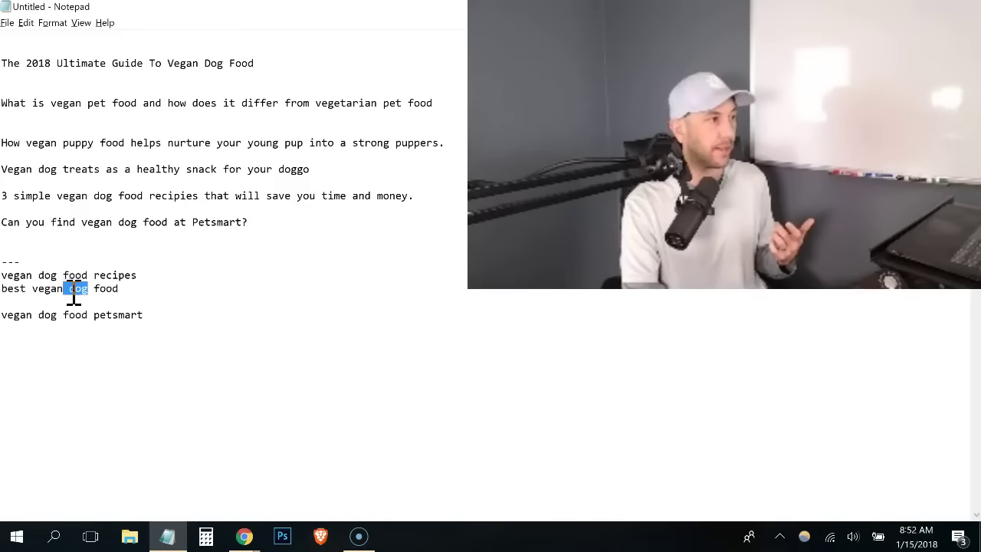
left_click_drag(185, 322, 15, 263)
key("BackSpace")
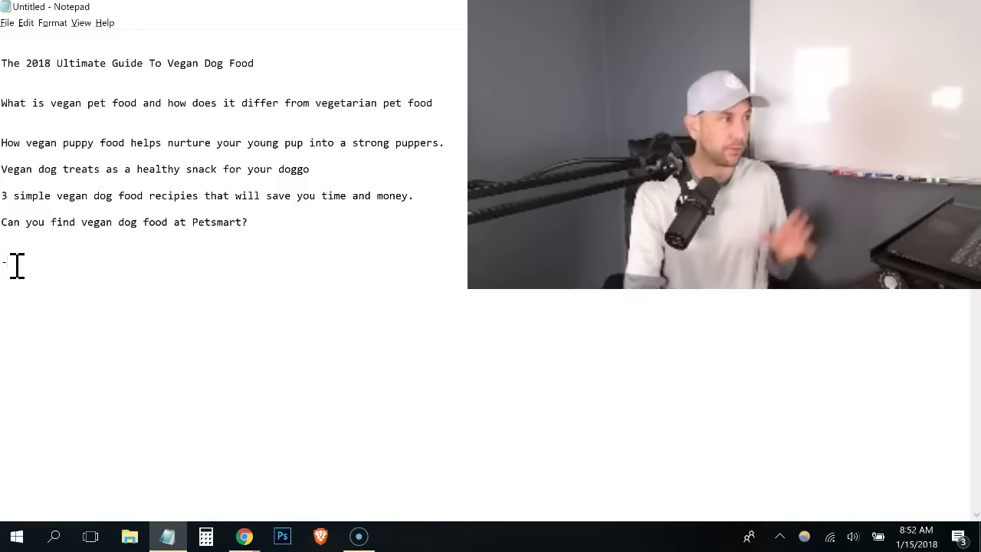
key("BackSpace")
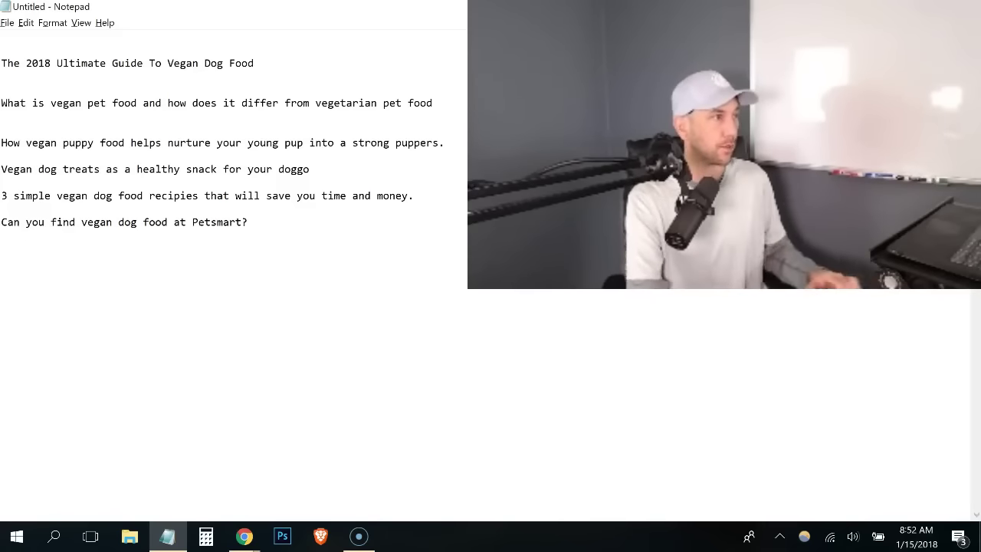
Insert one extra blank line above each of the dog treats, recipes and Petsmart headings.
left_click(52, 91)
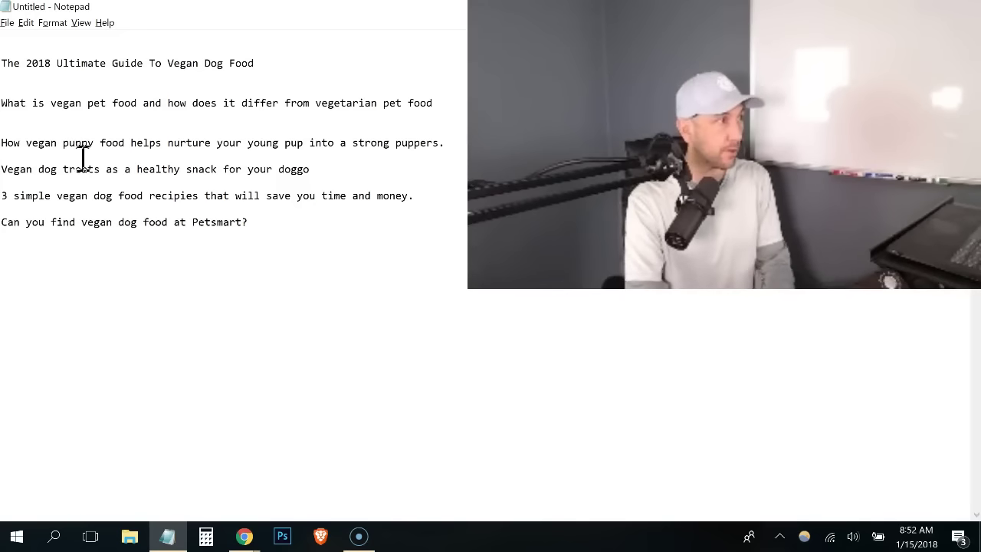
left_click(54, 158)
key("Return")
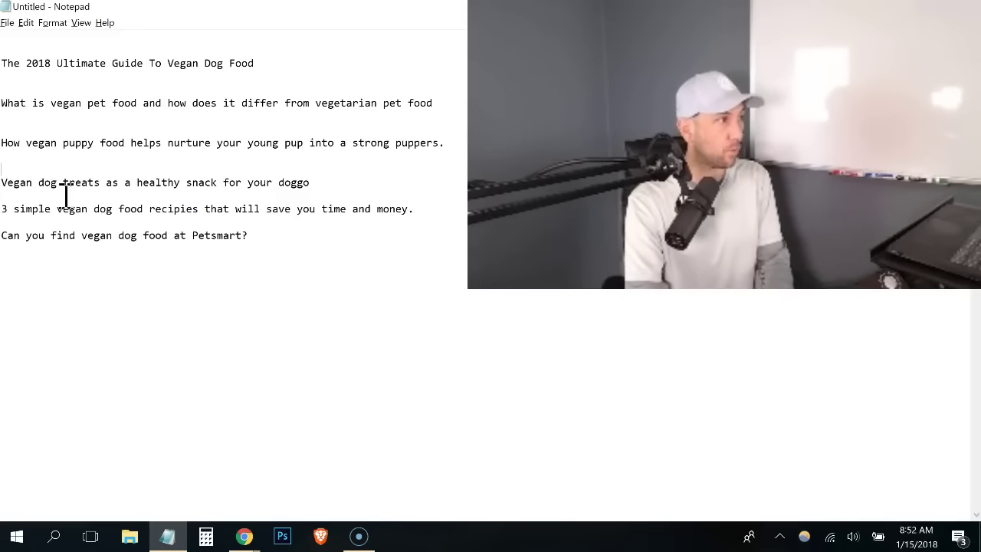
left_click(66, 194)
key("Return")
left_click(79, 234)
key("Return")
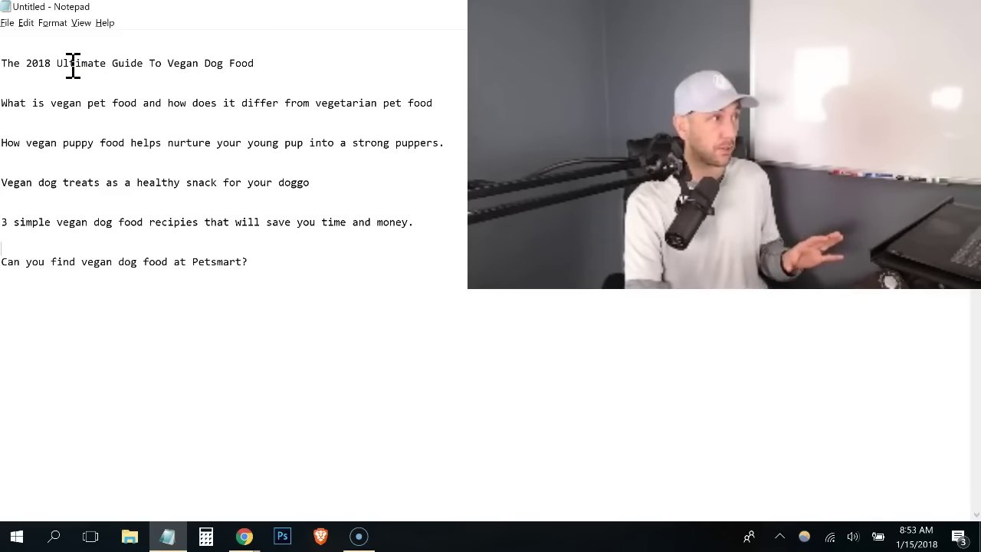
Add the point "-Introduction Story!" on the line directly below the title.
type("-")
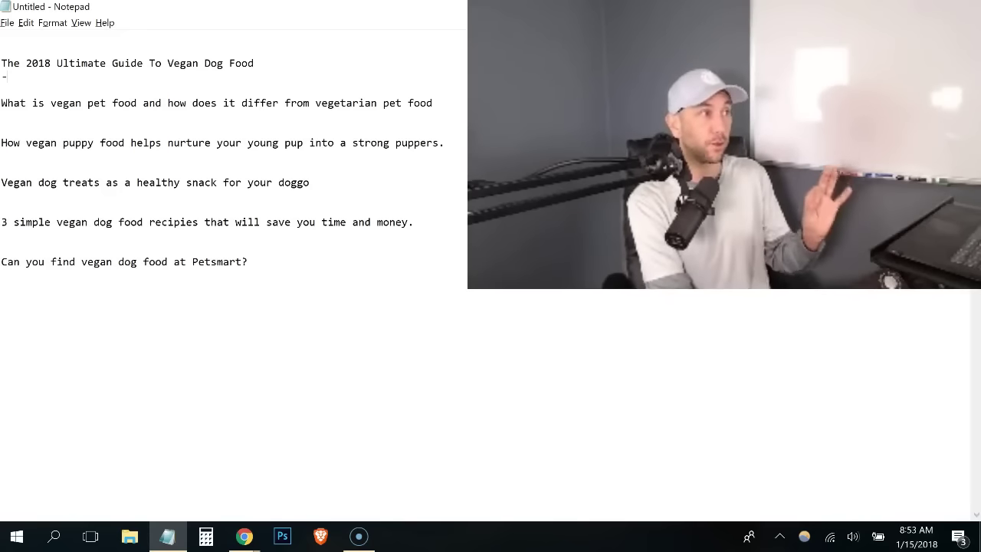
type("Introduction")
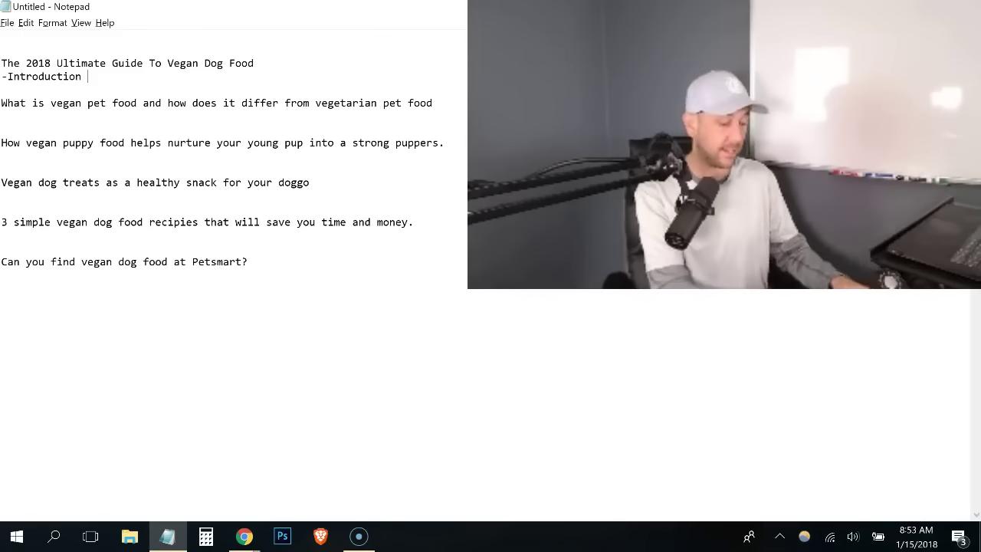
type("Story!")
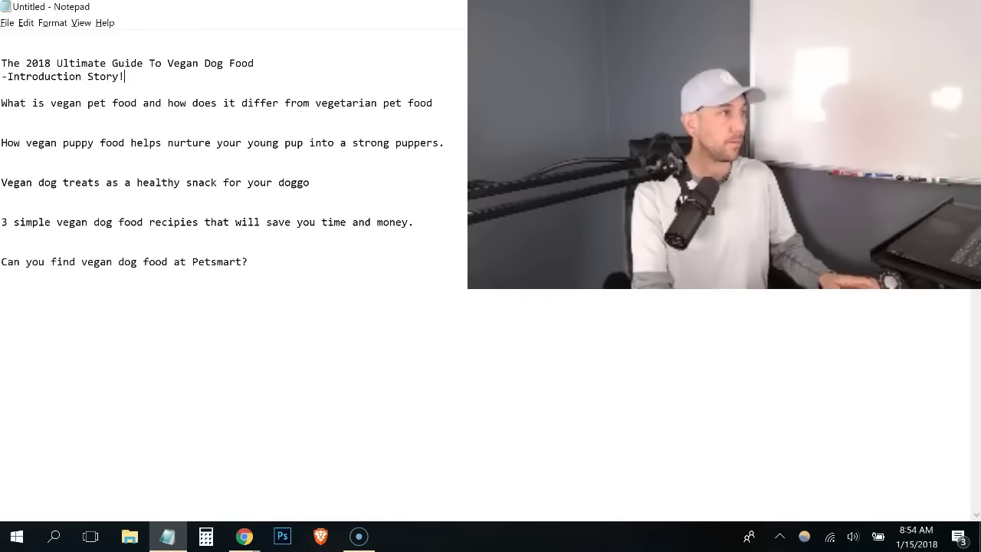
Under the vegan pet food heading, list "-what is vegan", "-what is vegetarian" and "-why vegan is better", followed by a blank line.
left_click(166, 119)
key("Delete")
type("-what is vegan")
key("Return")
type("-what is vegetarian")
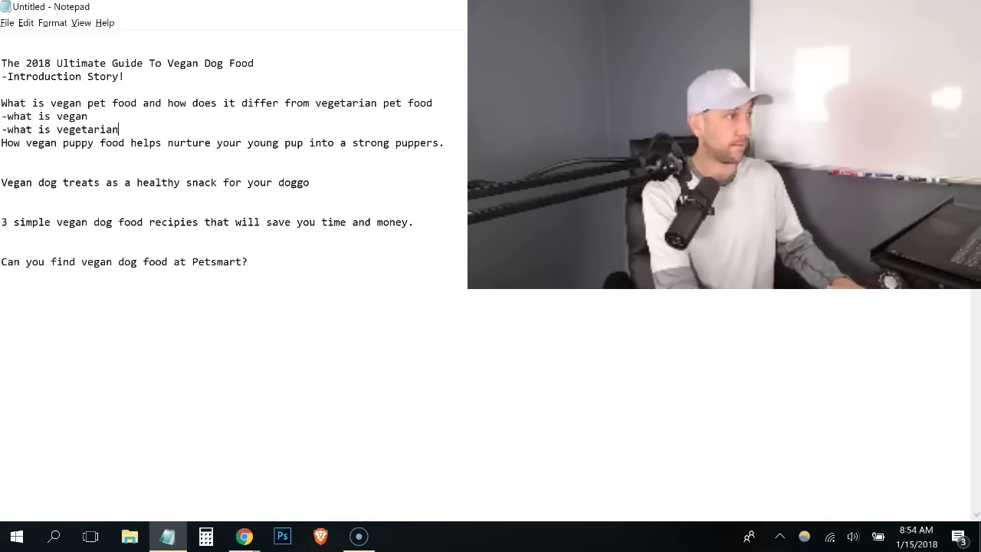
key("Return")
type("-why vegan is better")
key("Return")
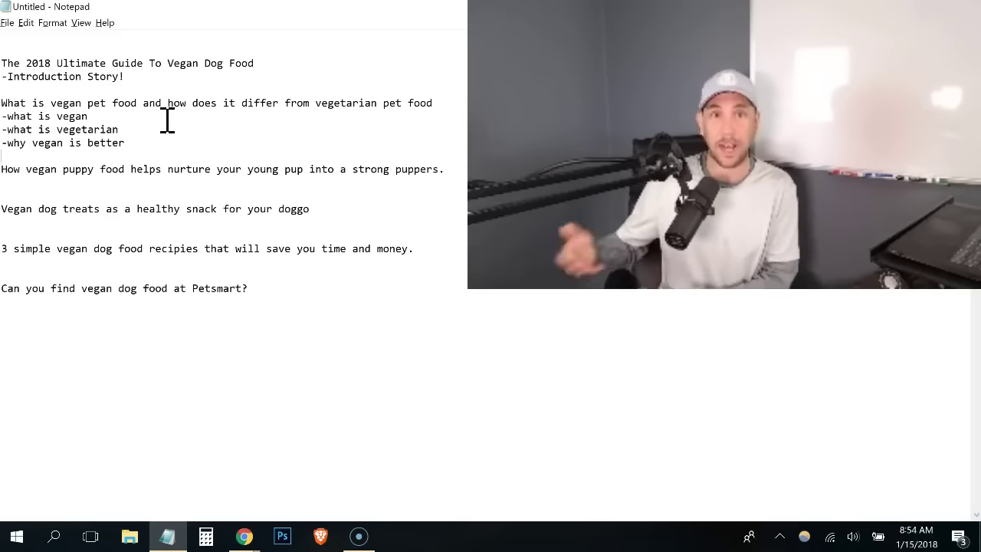
Under the dog treats heading, list "Why most treats are bad", "why vegan is better", "how to make them" and "where to find them".
left_click(83, 181)
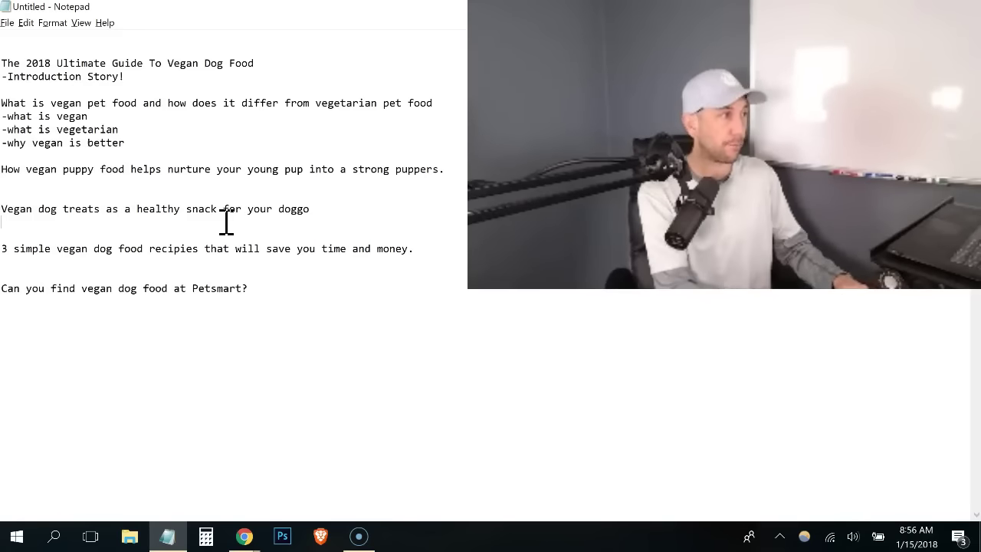
type("Why")
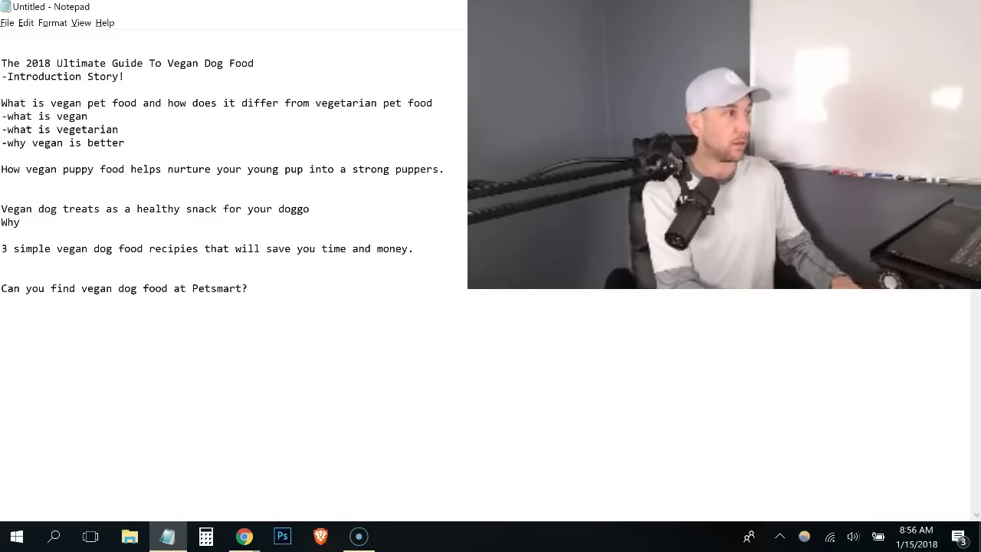
type(" most treats are bad")
key("Return")
type("why vegan is better")
key("Return")
type("how to make th")
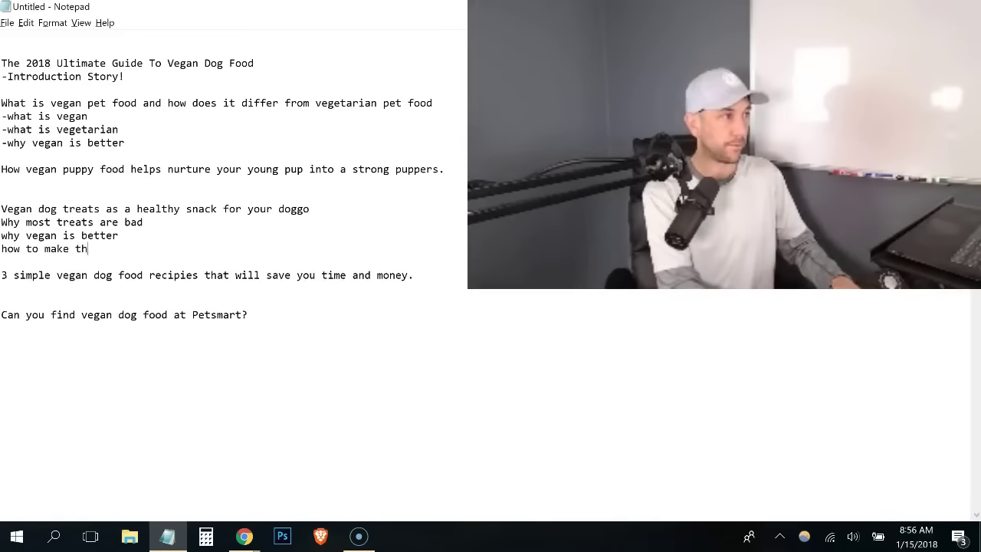
type("em")
key("Return")
type("where to find them")
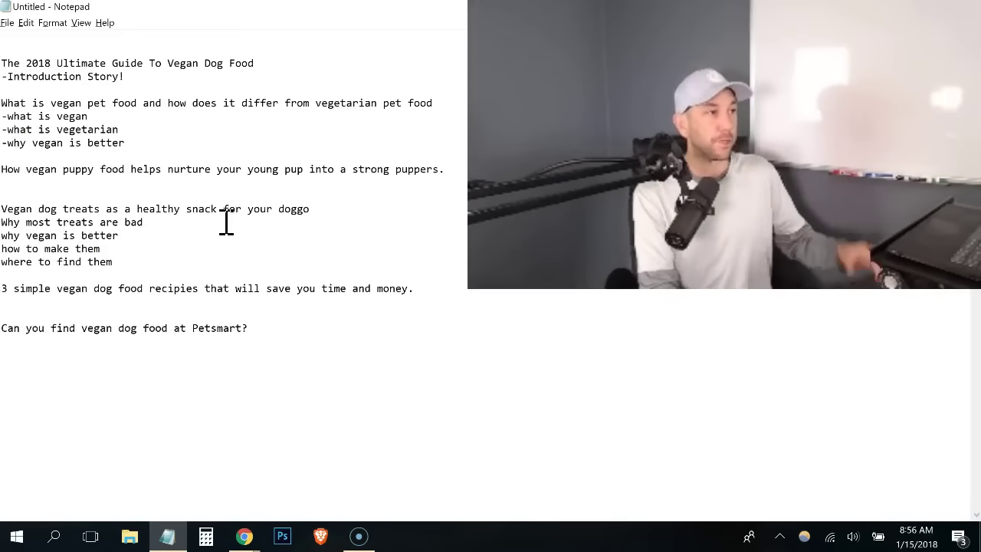
Under the recipes heading, list "potatoes", "corn" and "broccoli" on separate lines.
key("Down")
key("Down")
key("Down")
key("Return")
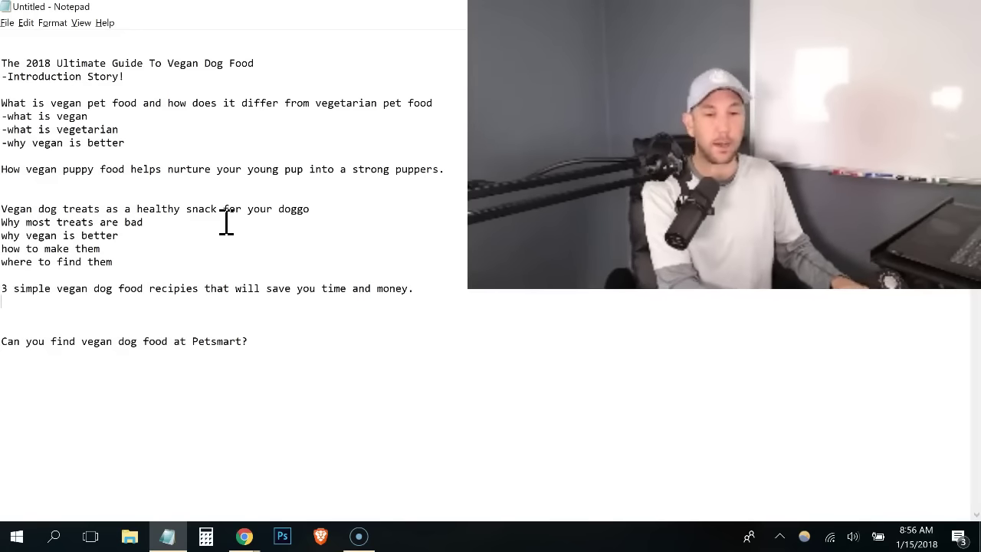
type("potatoes")
key("Return")
type("corn")
key("Return")
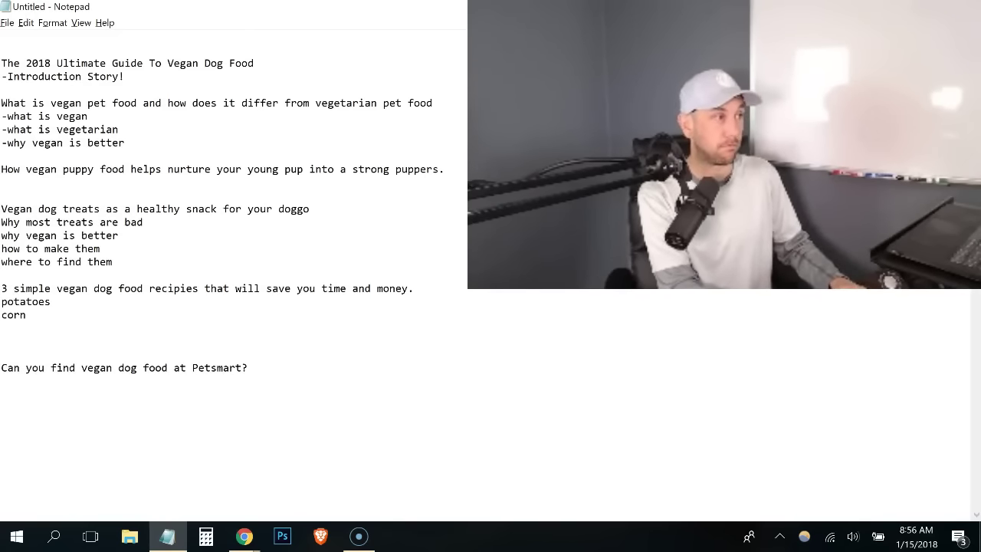
type("broccoli")
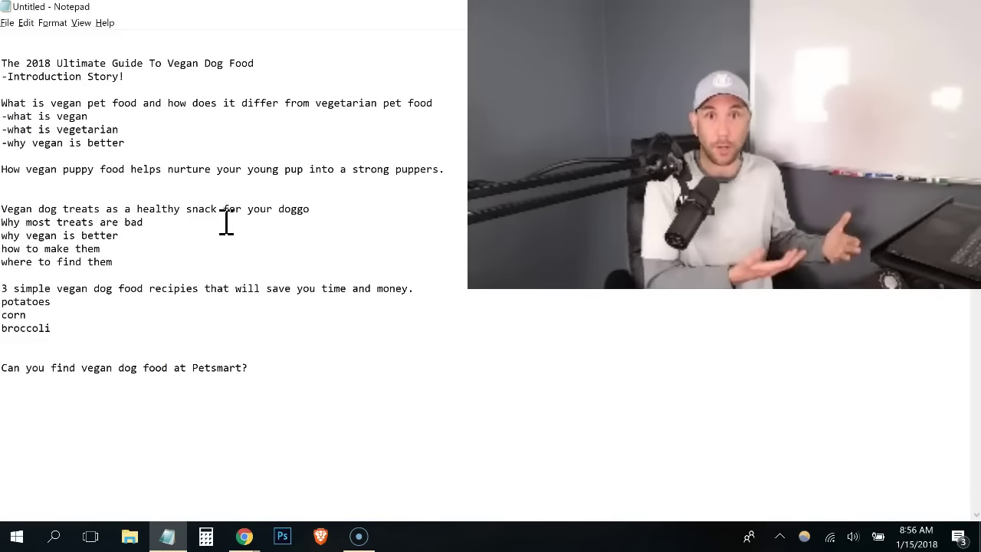
Under the Petsmart heading, list "your local stores and thier partners", "brands you can trust" and "teaser for full vegan pet food review".
left_click(15, 383)
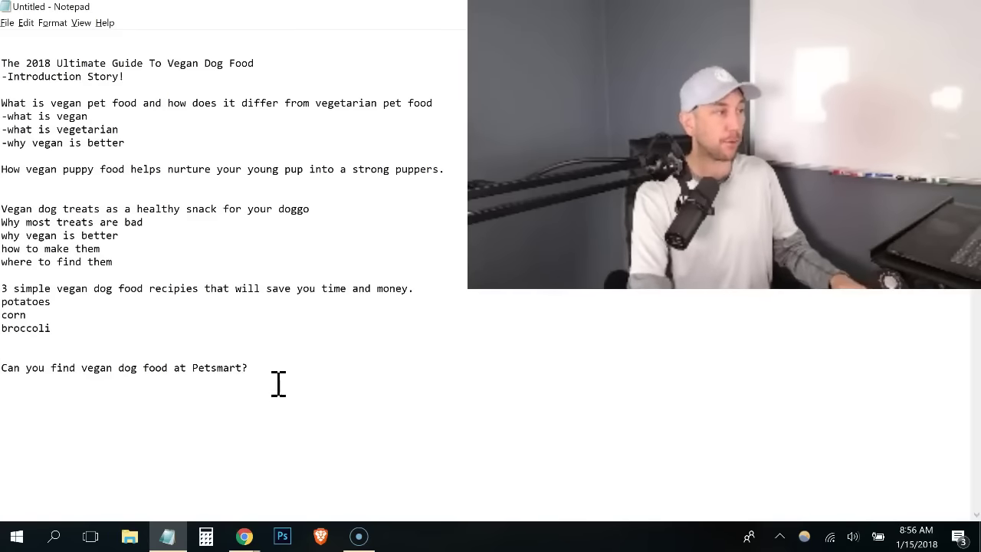
type("you")
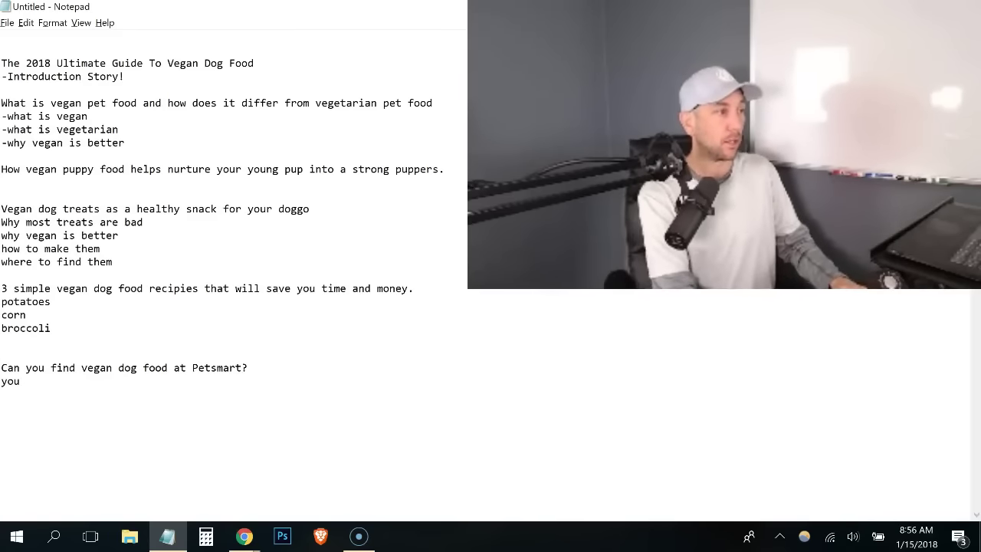
type("r local stores")
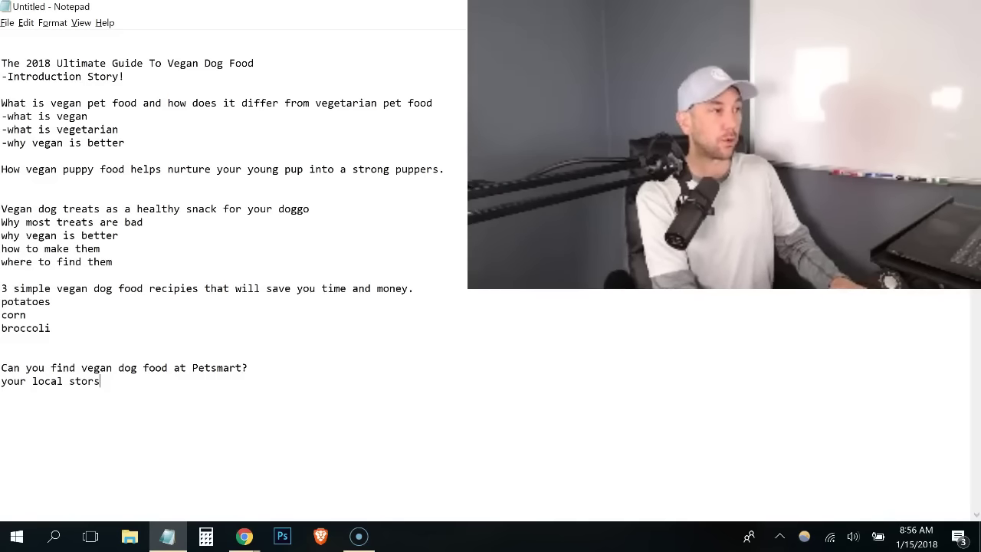
type(" and thier partners")
key("Return")
type("brands you can trust")
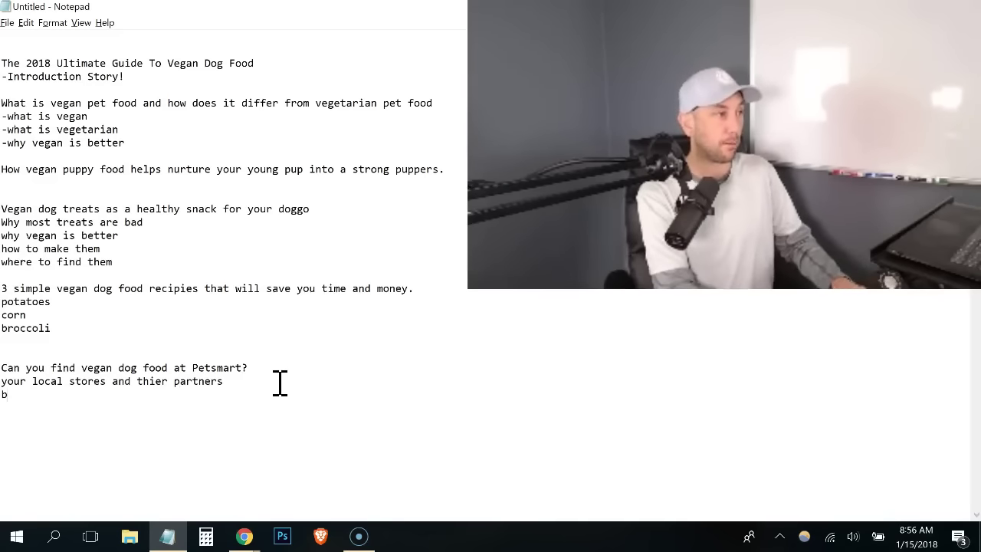
key("Return")
type("teaser for full vegan food review")
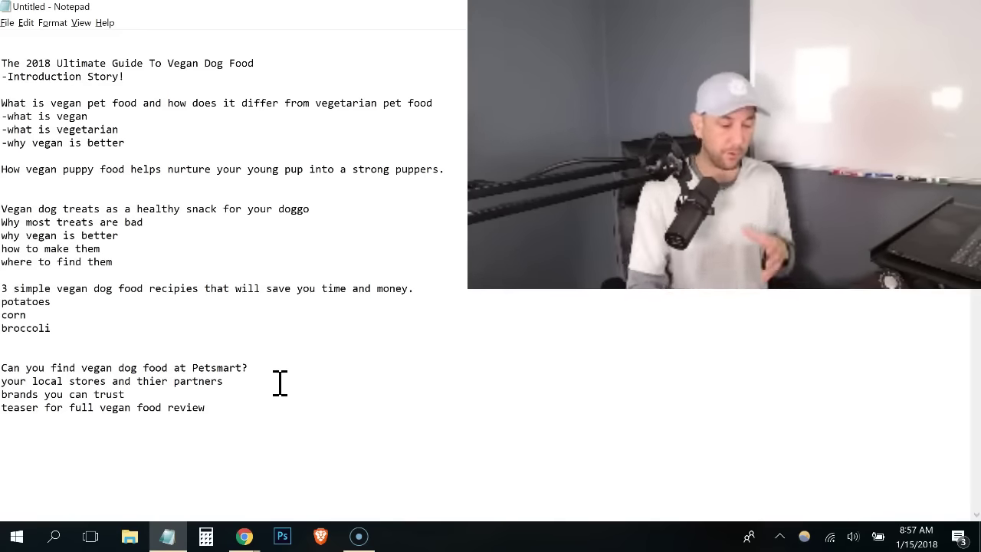
left_click(135, 414)
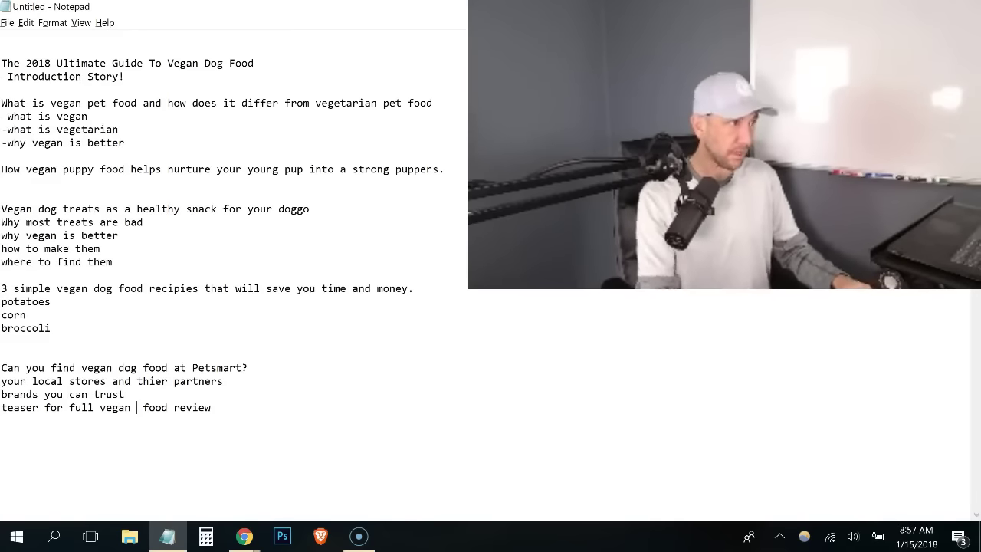
type("pet")
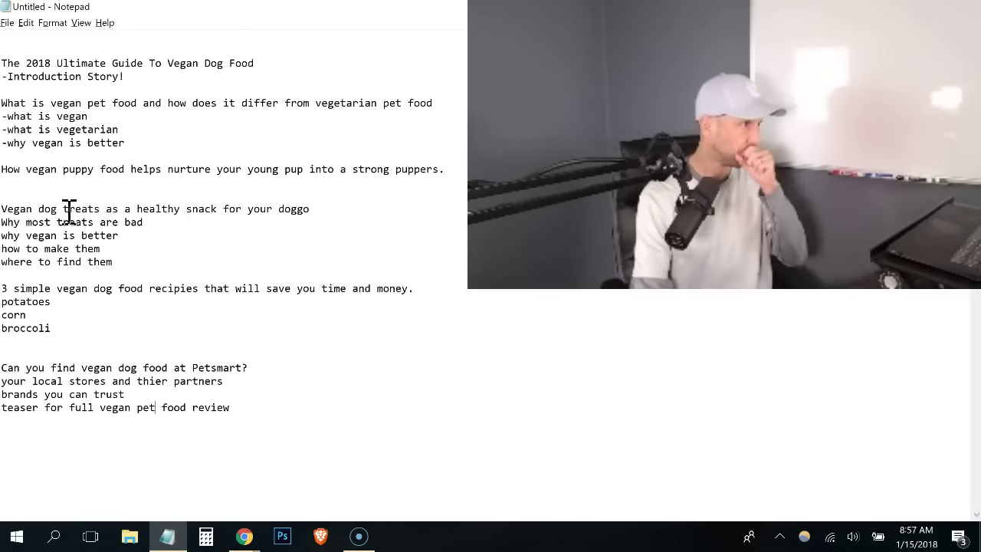
Under the vegan puppy food heading, add the first talking point "Why it is important".
left_click(179, 181)
type("WHy")
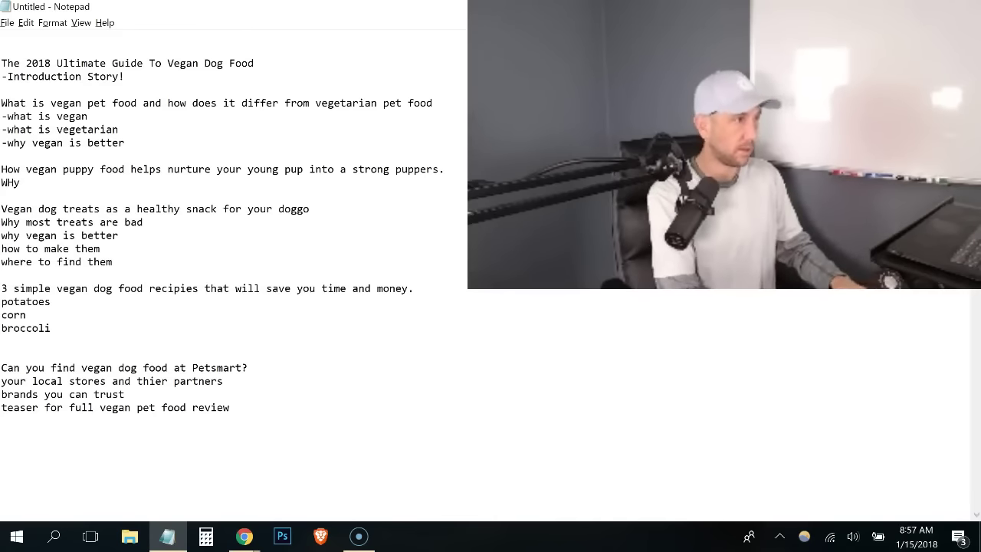
type(" it is import")
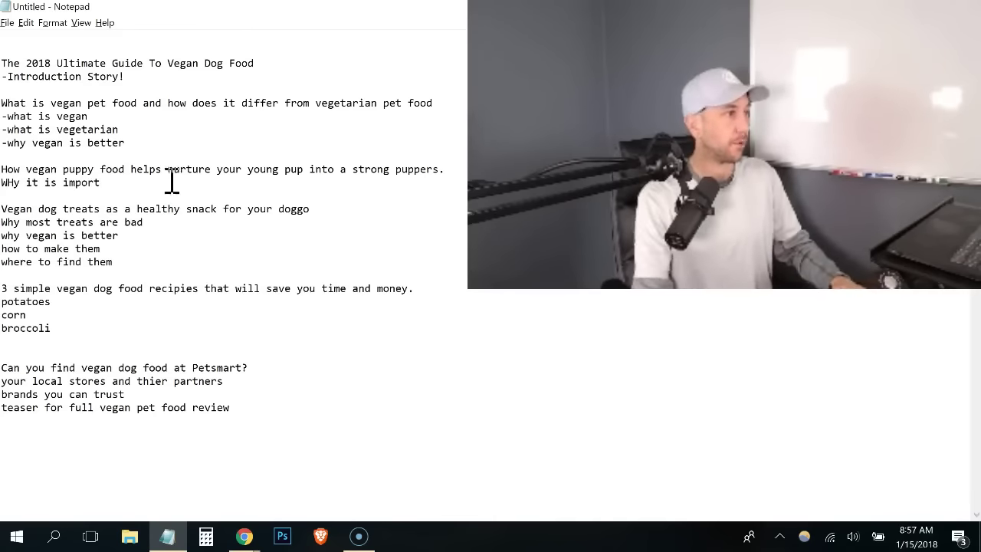
left_click_drag(7, 182, 15, 184)
type("h")
left_click(145, 185)
type("a")
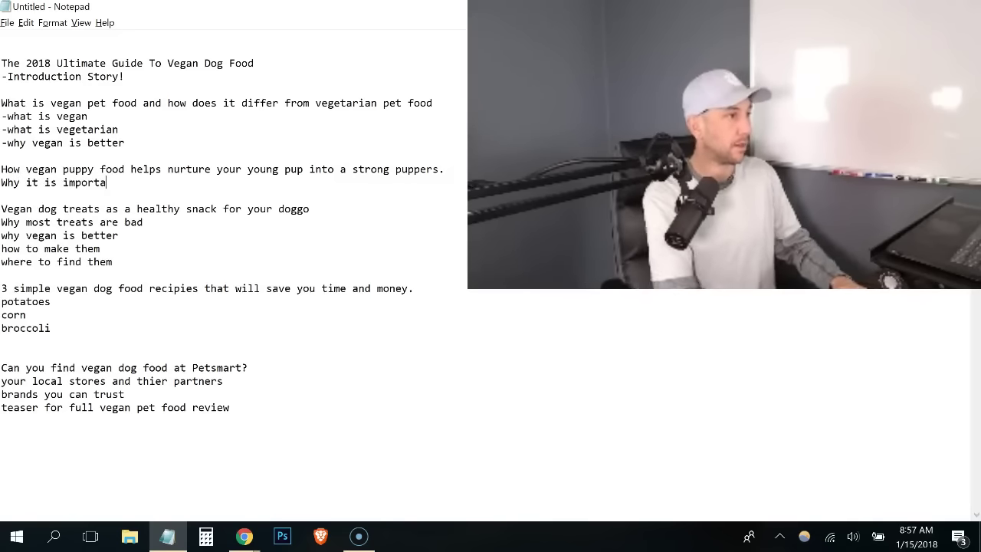
type("nt")
key("Return")
Add the puppy food talking points "puppy food is nasty" and "how vegan at a young age helps your puppy live longer and happier".
type("puppy food is nasty")
key("Return")
type("how ve")
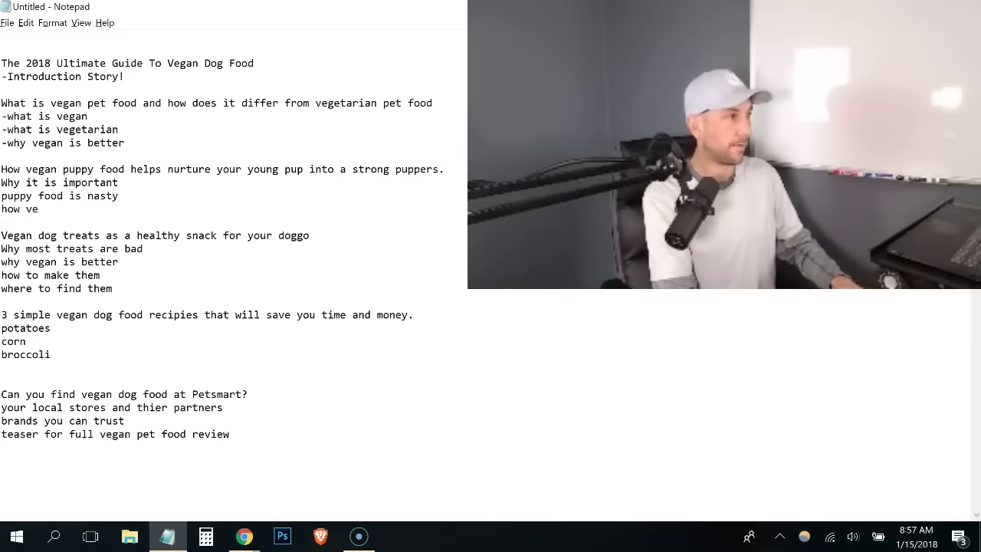
type("gan at a young age helps your puppy live longer and ")
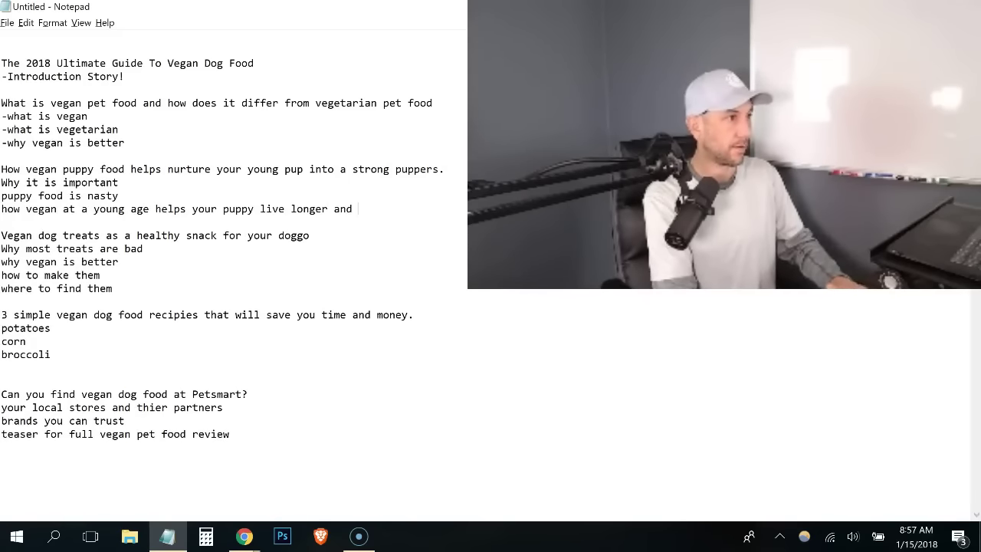
type("happier")
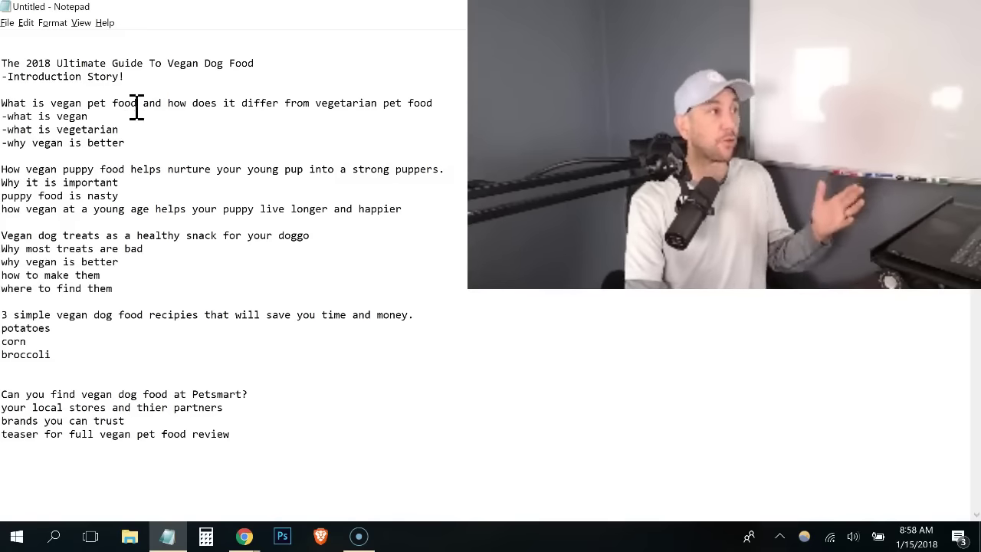
Review the talking points under the vegan pet food, puppy food and dog treats headings.
left_click(110, 118)
left_click_drag(109, 117, 55, 115)
left_click_drag(120, 131, 100, 145)
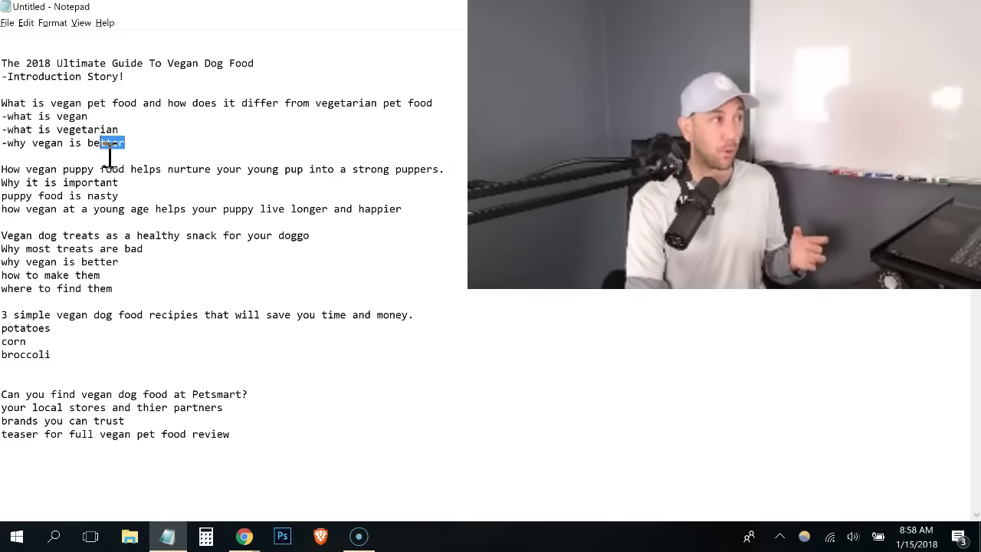
left_click(123, 182)
left_click_drag(89, 184, 83, 195)
left_click(133, 190)
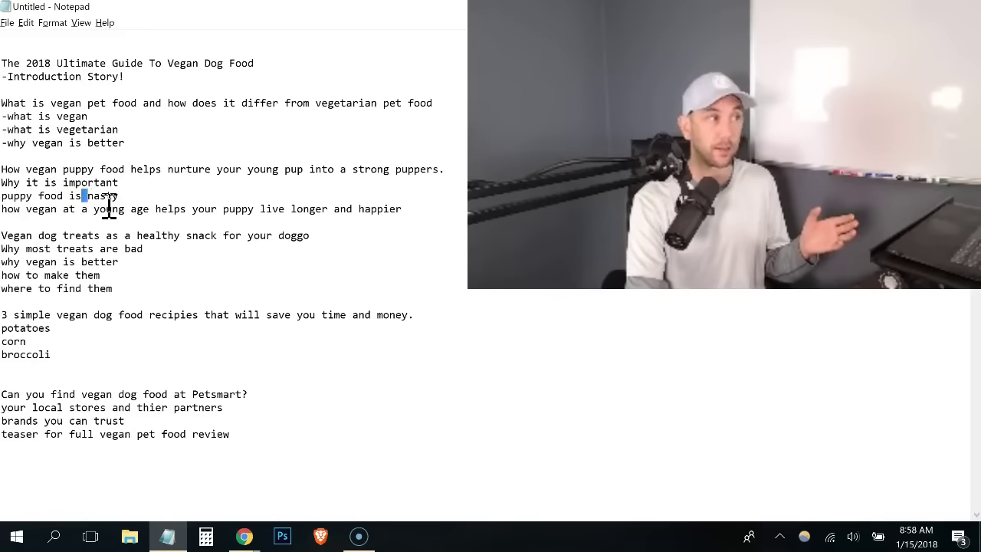
double_click(111, 207)
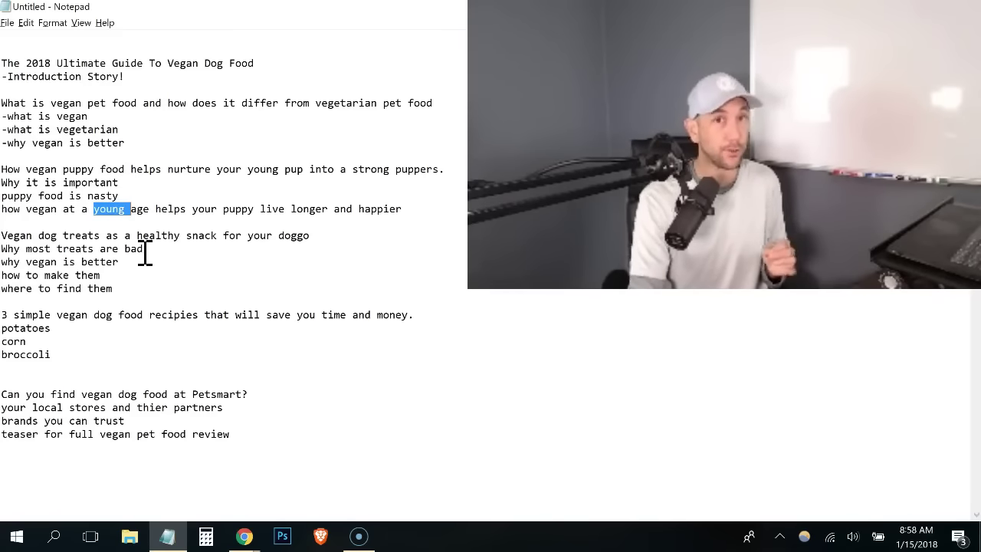
left_click_drag(164, 250, 91, 256)
left_click(90, 253)
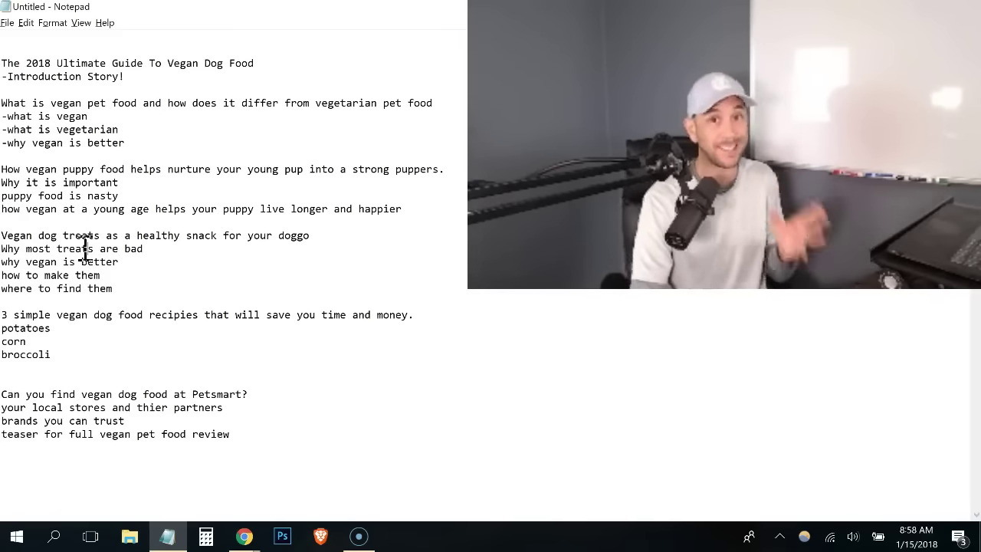
left_click_drag(154, 253, 84, 280)
left_click(146, 265)
double_click(29, 288)
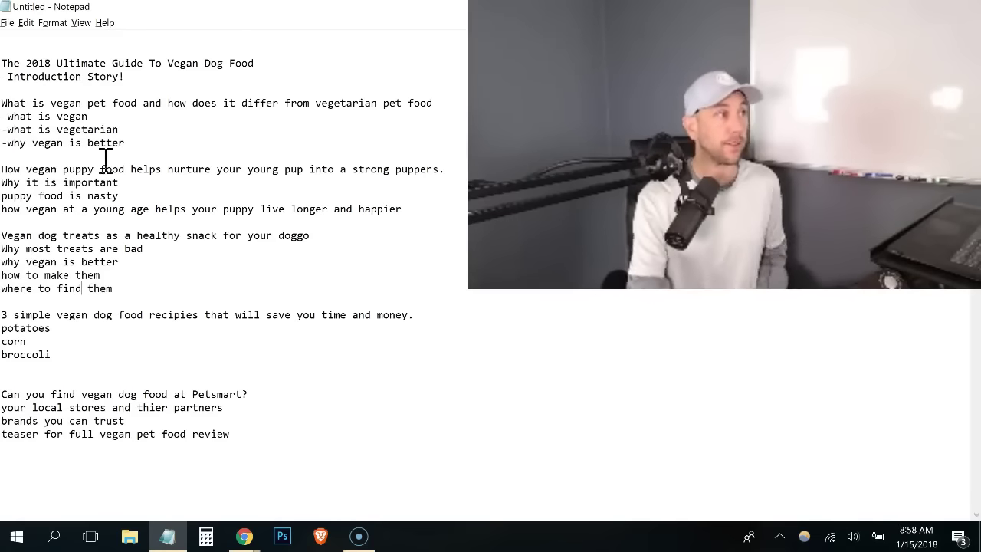
left_click(275, 120)
double_click(276, 120)
left_click(298, 107)
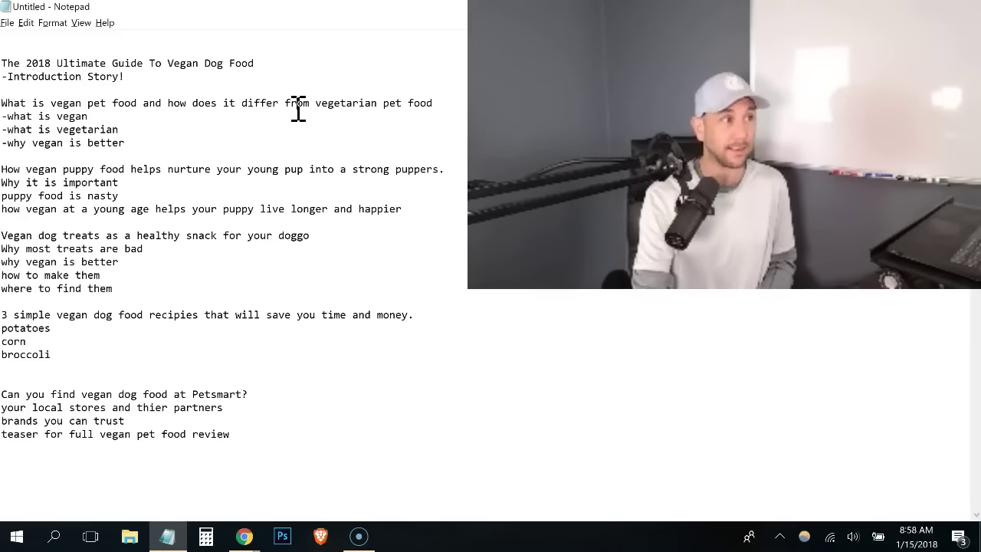